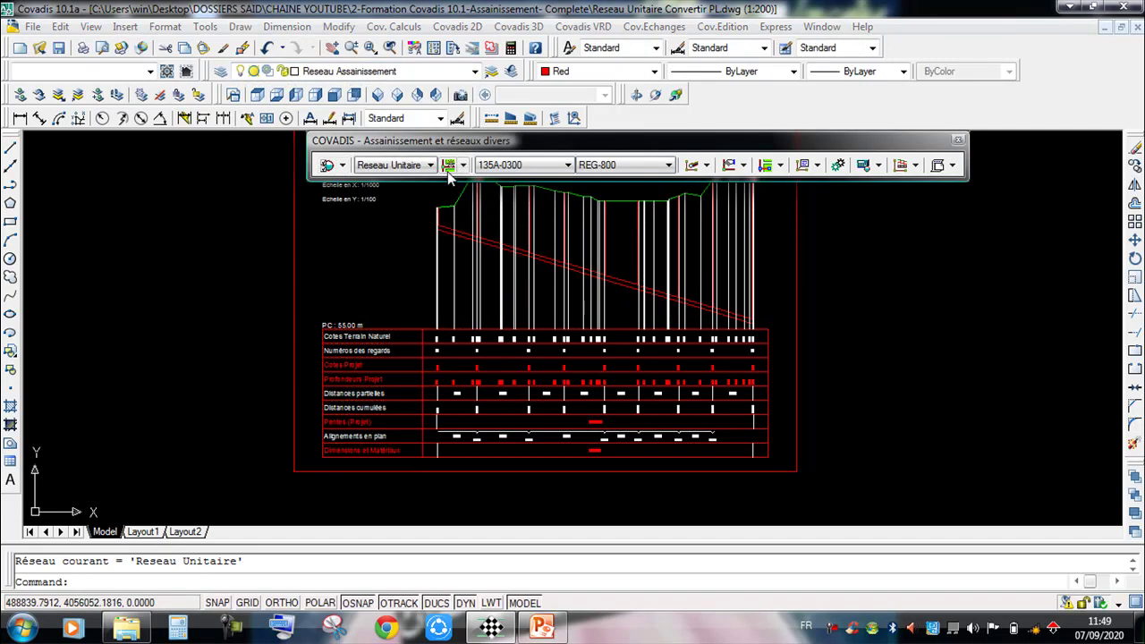
Step: Open the invert line of the R1–R9 long profile for editing and review the node depths and section slopes
scroll(776, 330, "down", 2)
scroll(860, 284, "up", 3)
middle_click_drag(525, 285, 452, 273)
scroll(425, 262, "down", 4)
scroll(413, 260, "up", 6)
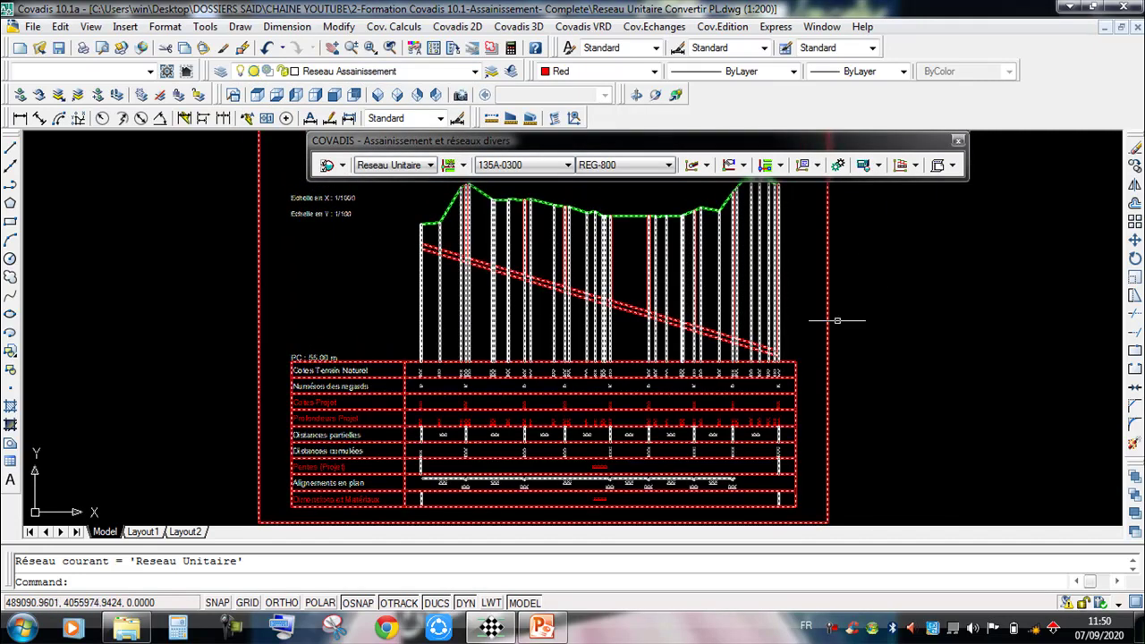
left_click(915, 165)
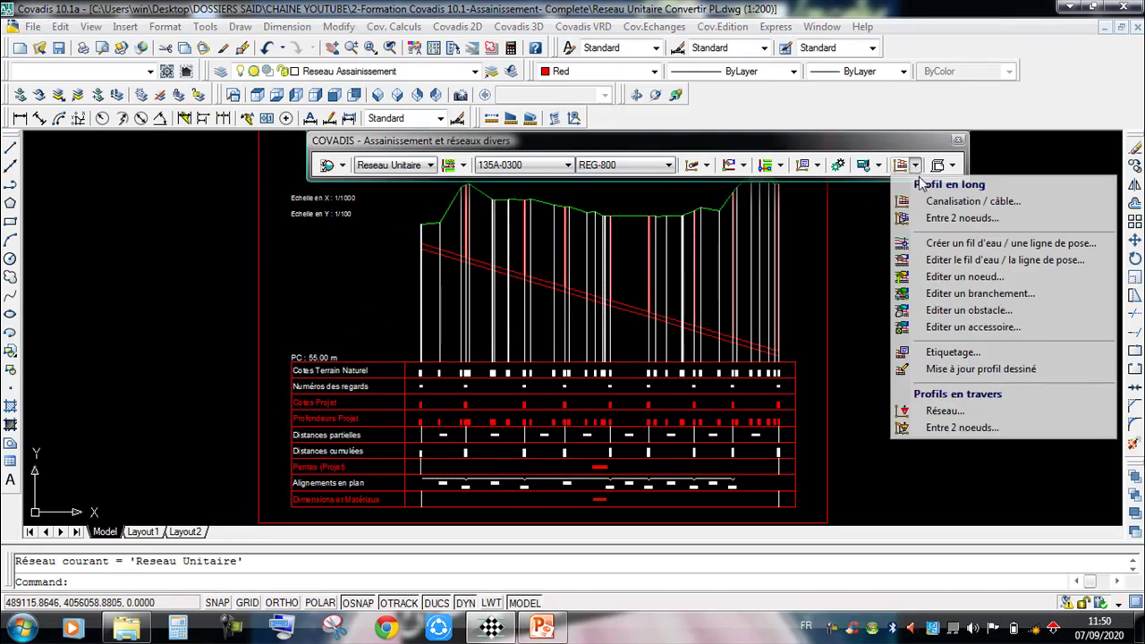
left_click(1047, 260)
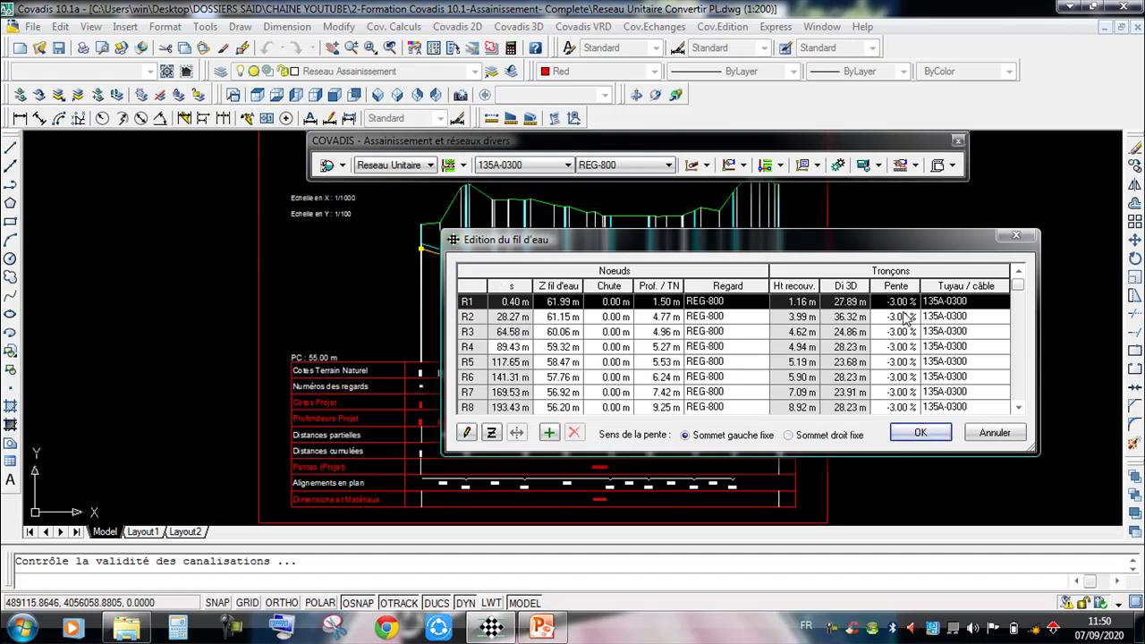
left_click(1017, 407)
left_click(1017, 408)
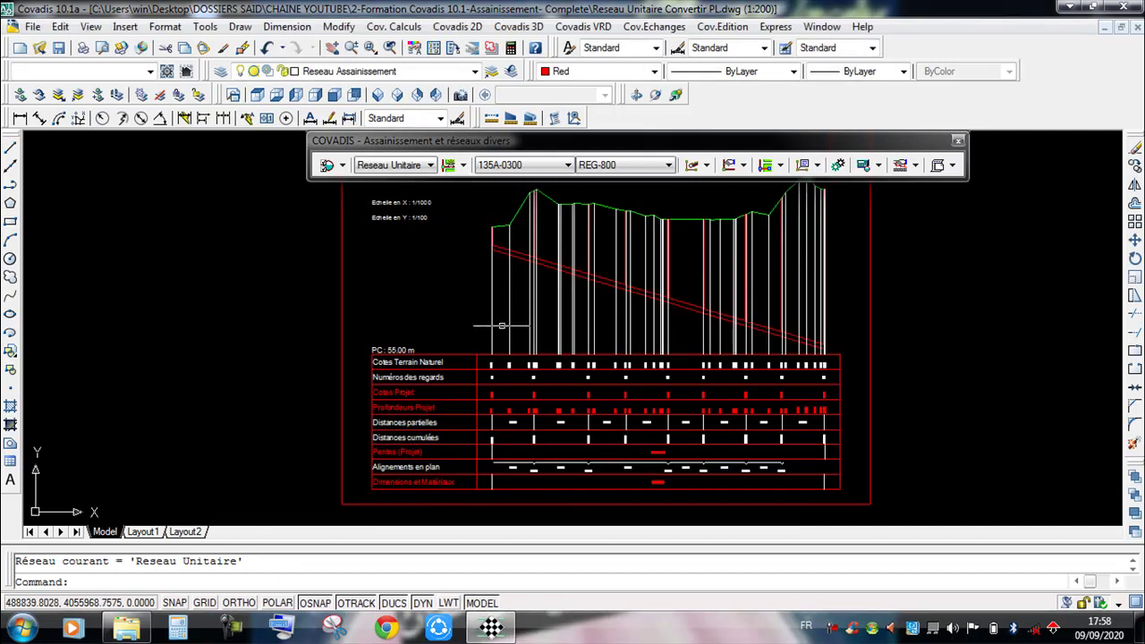
Step: Edit the long profile's invert line, giving every section from R1 to R9 a slope of -0.5 %
middle_click_drag(734, 266, 719, 256)
left_click(914, 165)
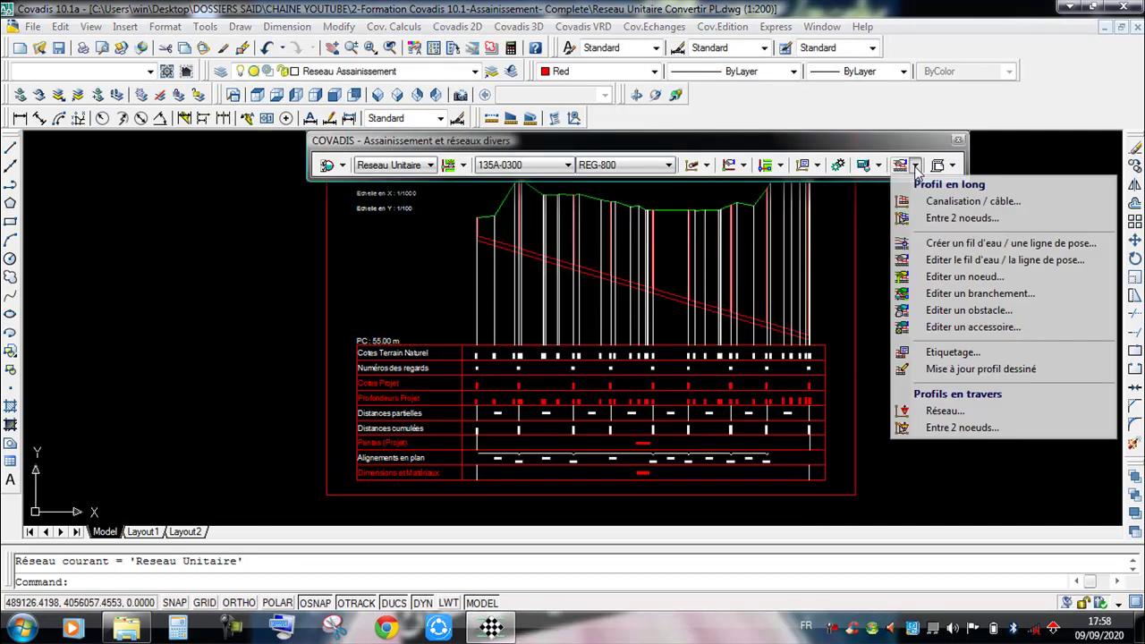
left_click(1037, 260)
left_click_drag(351, 436, 365, 561)
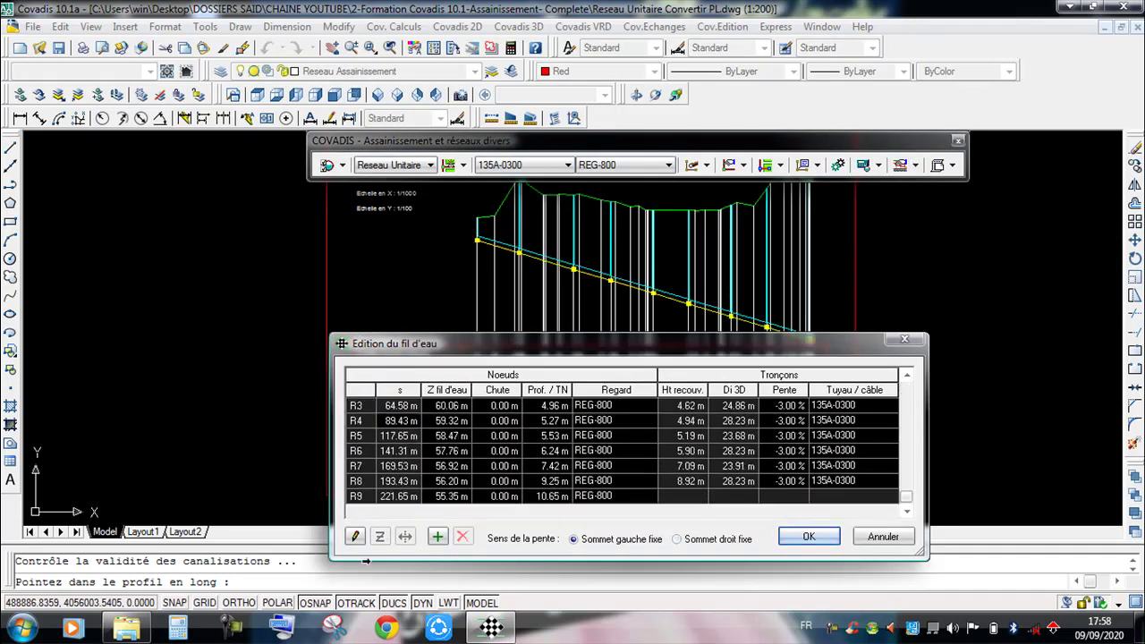
left_click(354, 536)
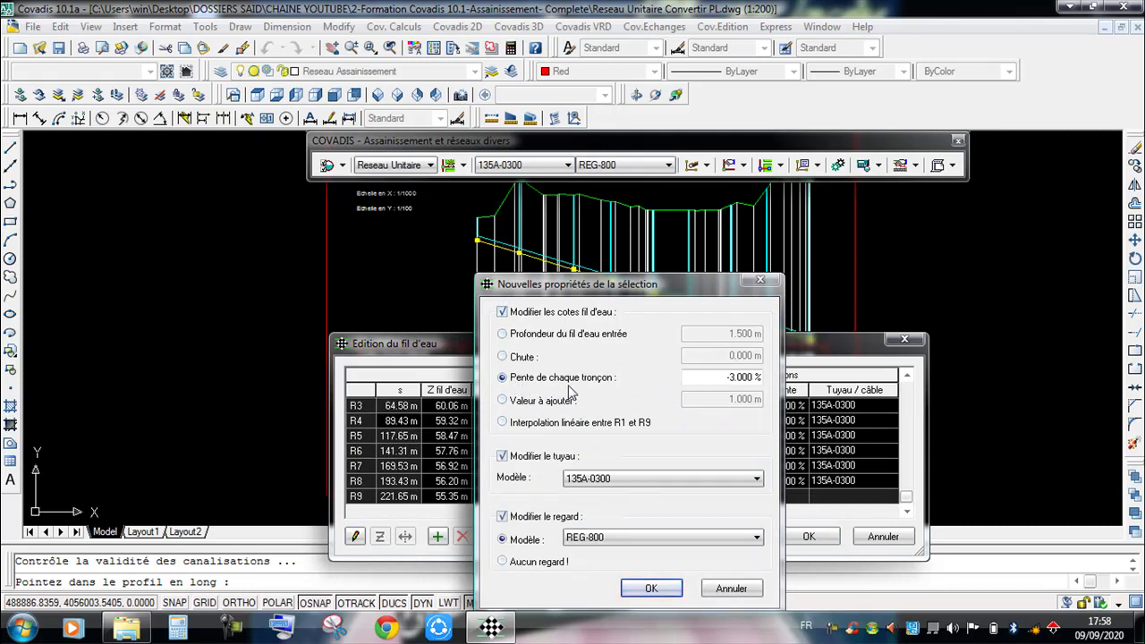
double_click(720, 377)
type("-0")
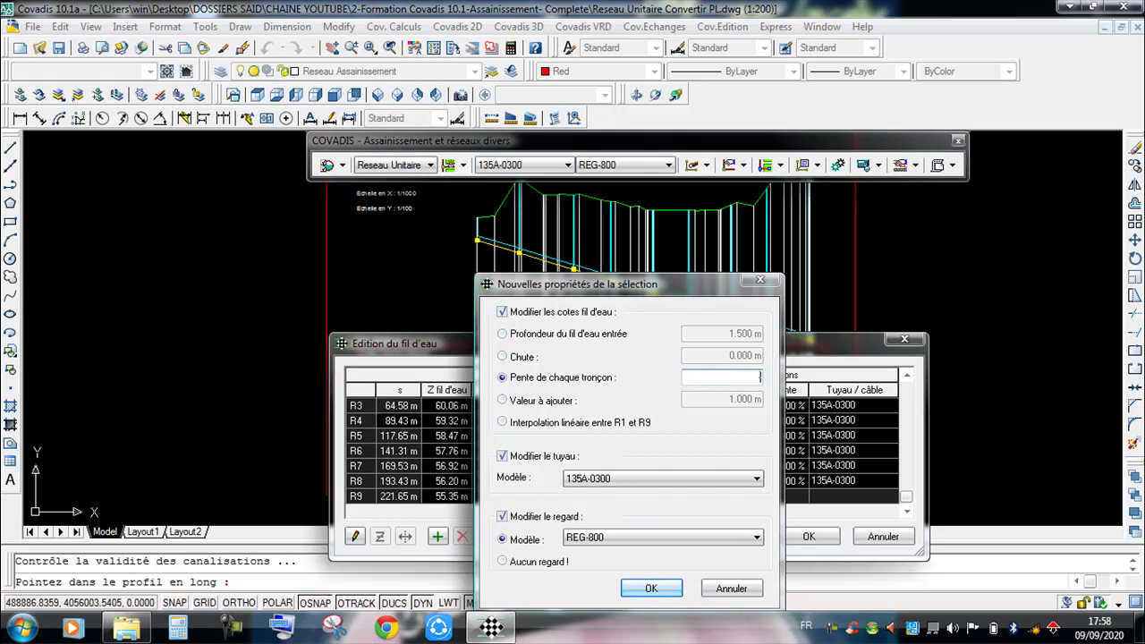
type("0.2")
key("BackSpace")
type("5")
left_click(651, 588)
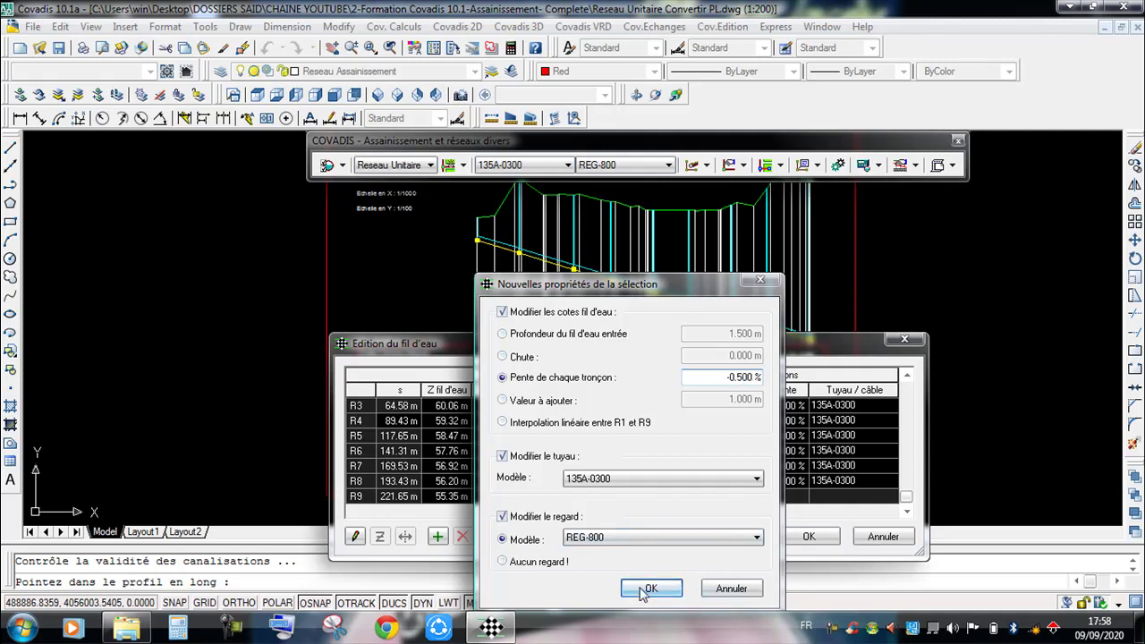
left_click(809, 537)
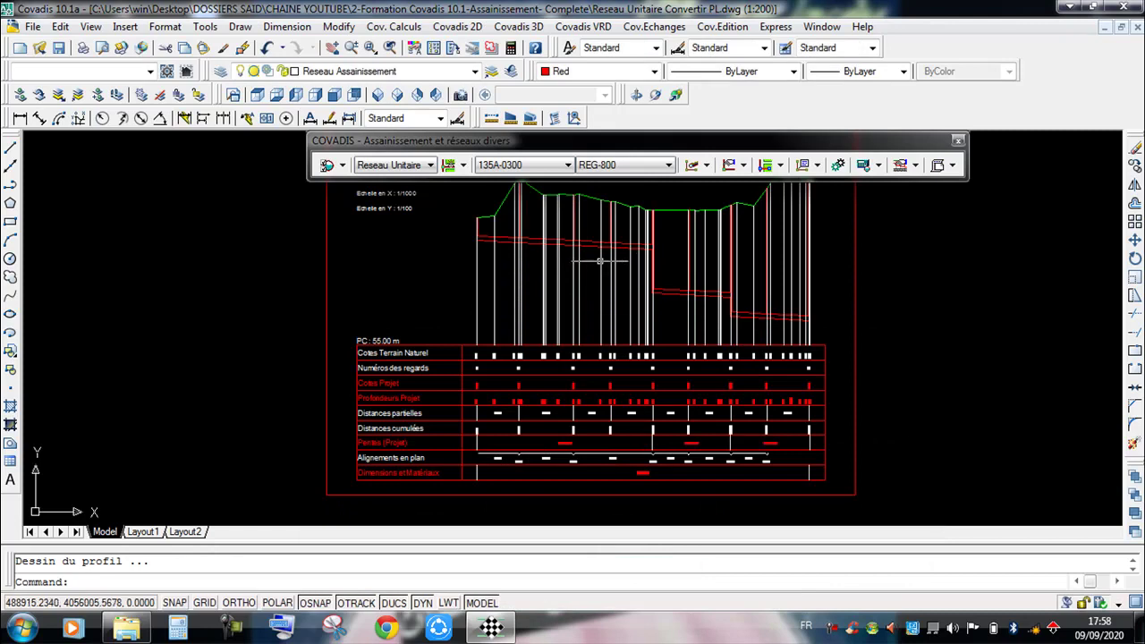
Step: Reopen the profile's invert line for editing and set the drop (Chute) of nodes R2 to R9 to 0.000 m
scroll(646, 269, "up", 3)
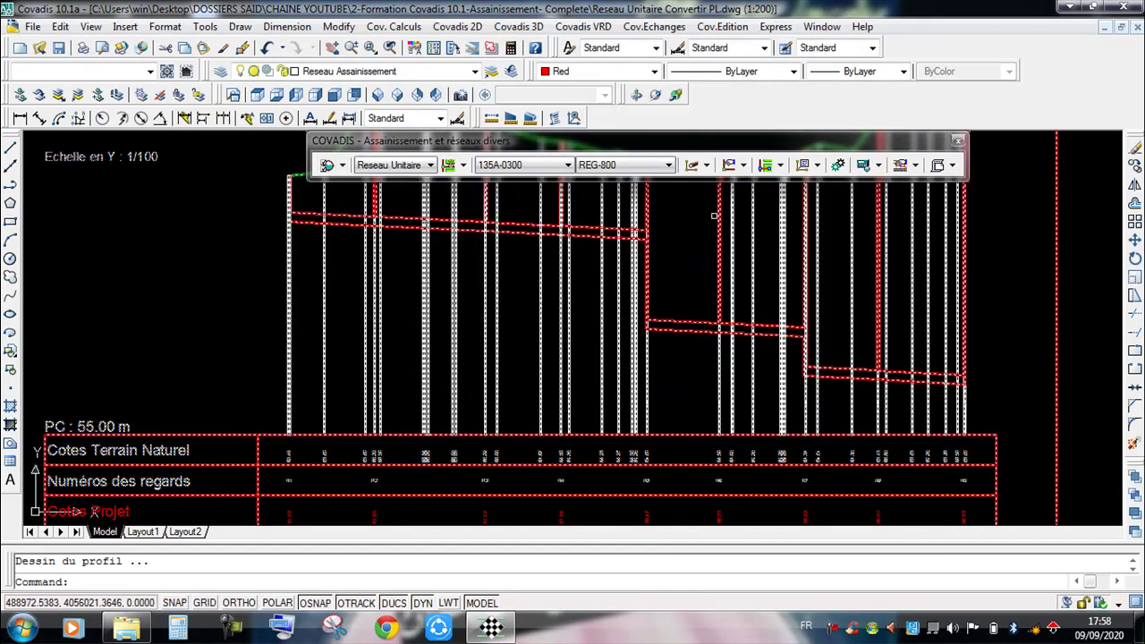
left_click(759, 400)
left_click(915, 166)
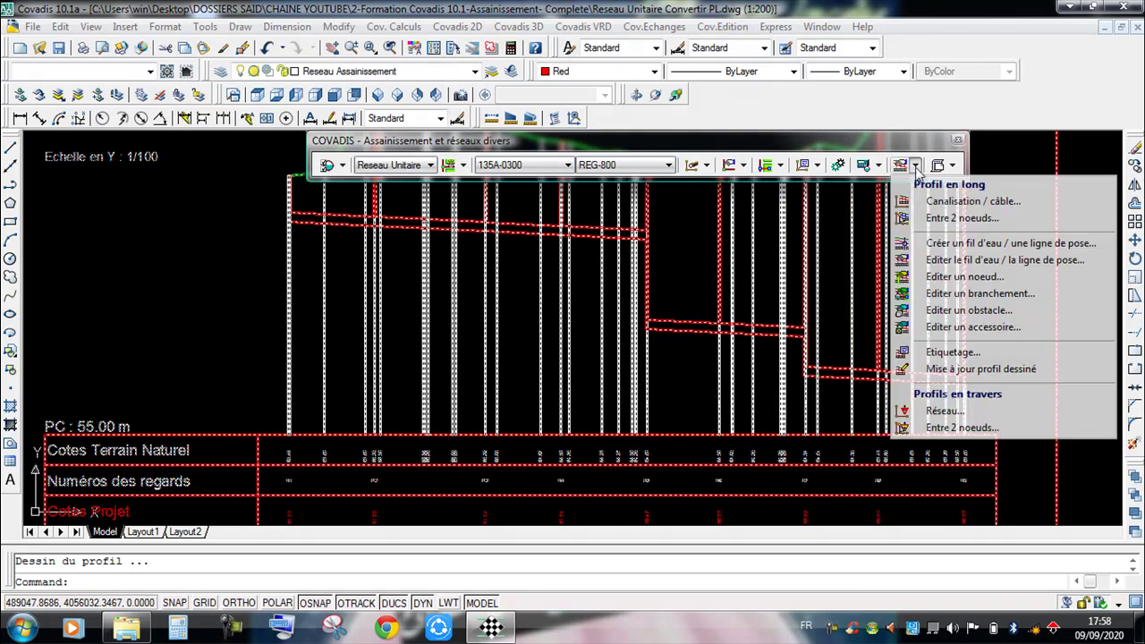
left_click(930, 262)
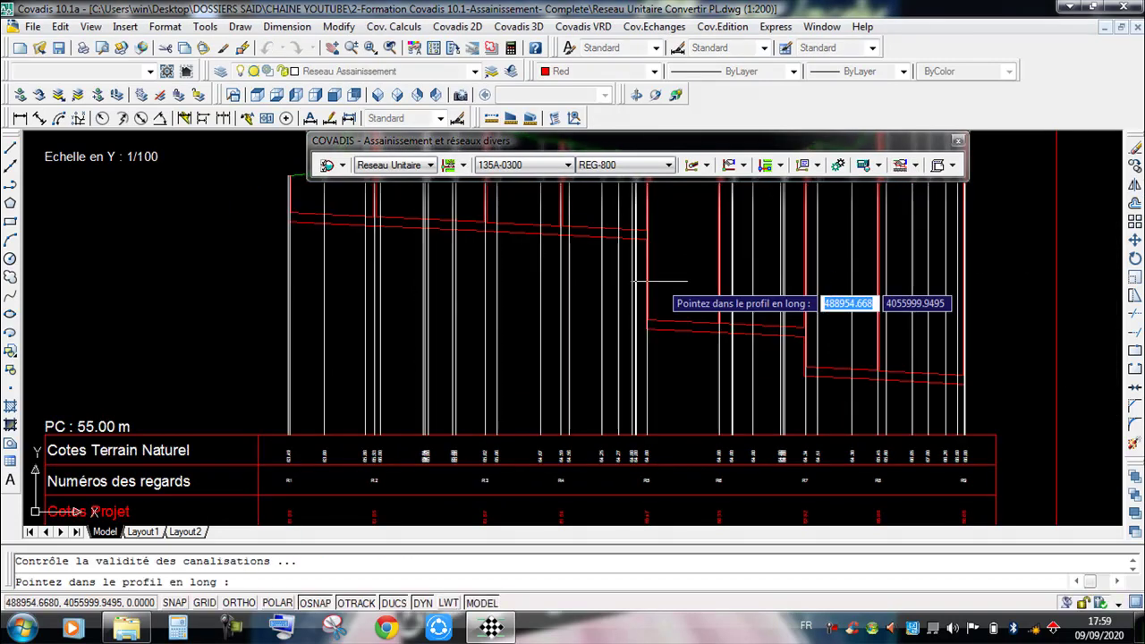
left_click(505, 327)
left_click_drag(357, 407, 361, 624)
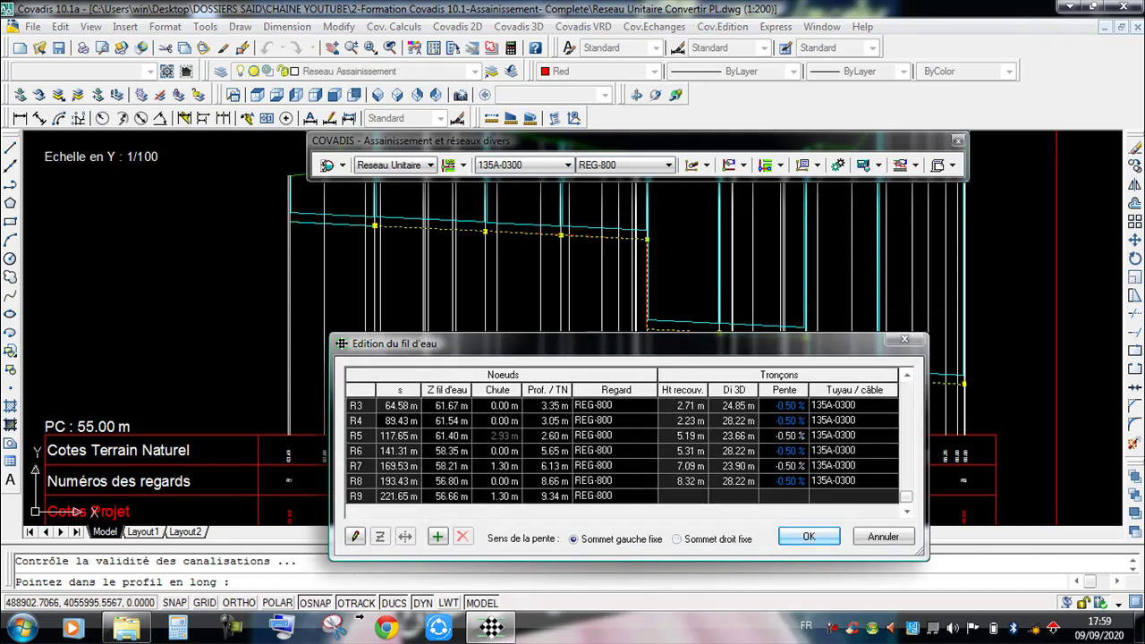
left_click(355, 537)
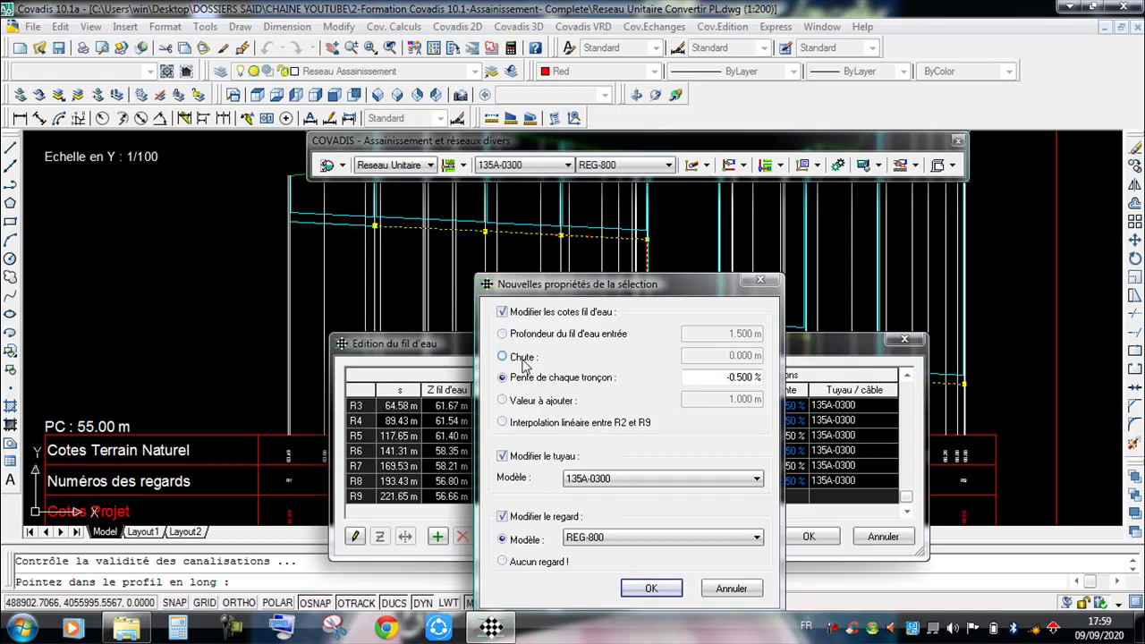
left_click(523, 358)
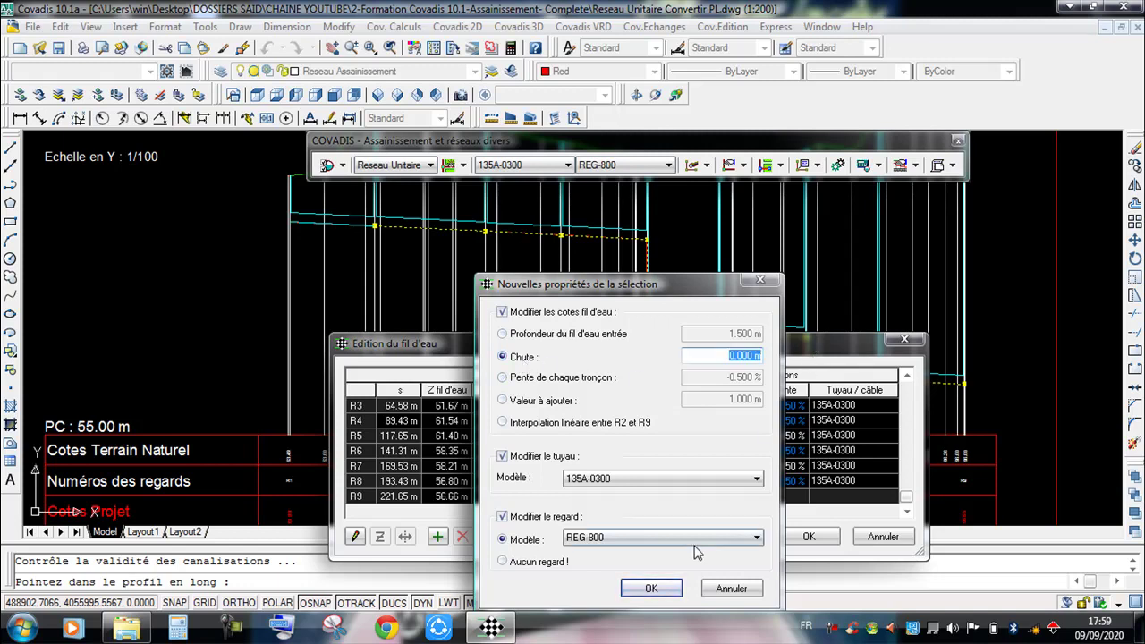
left_click(651, 588)
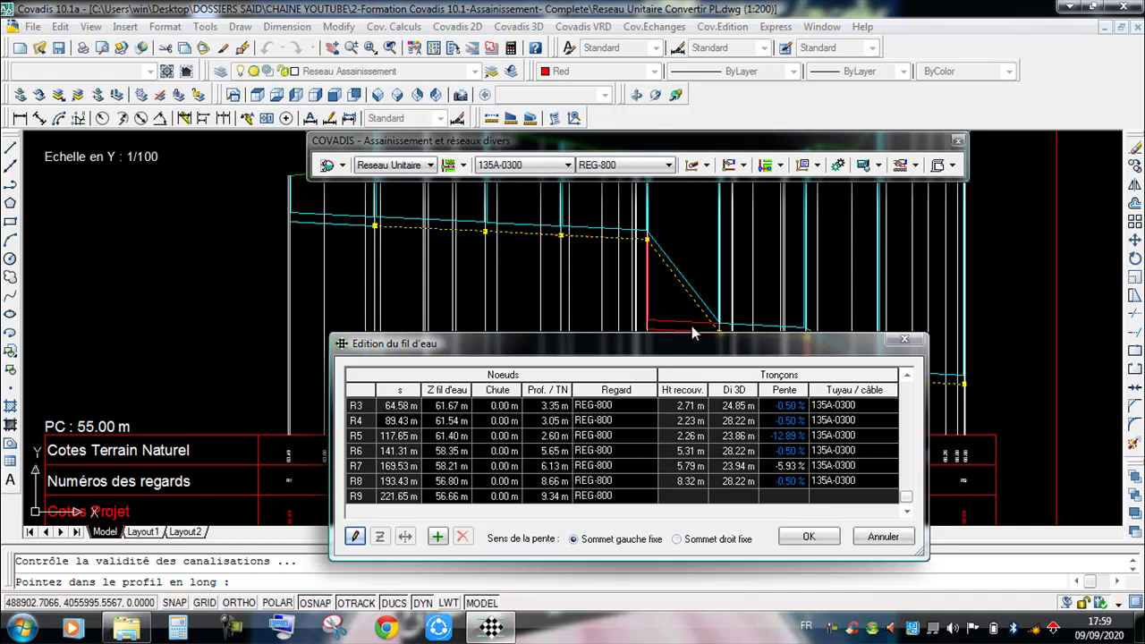
left_click_drag(705, 351, 645, 358)
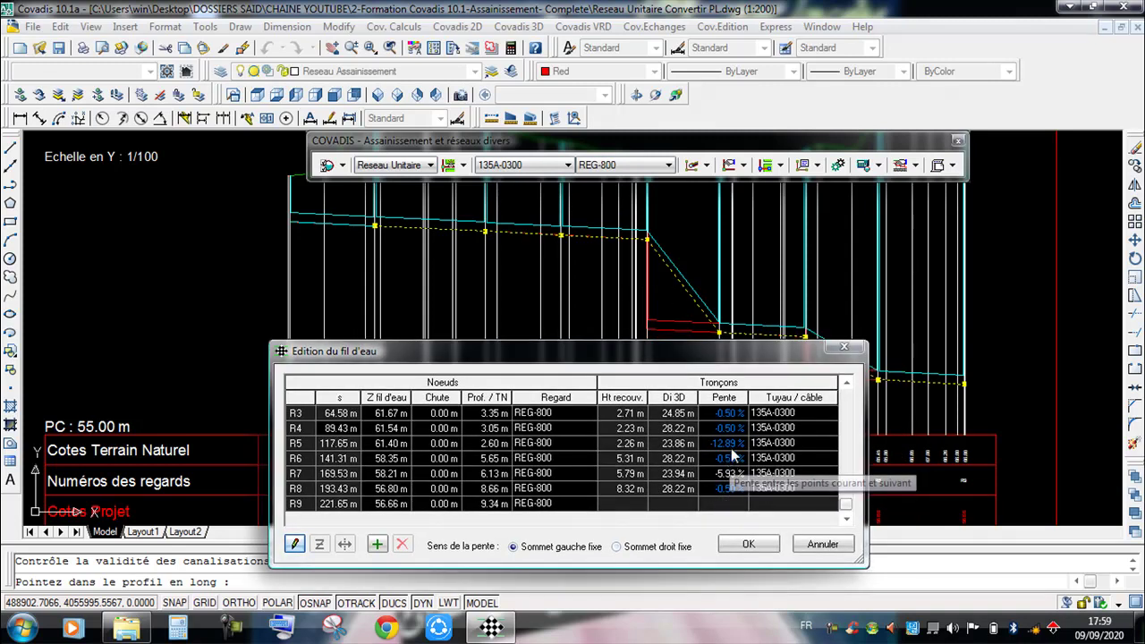
Step: Reapply a slope of -0.500 % to each section between nodes R2 and R9
left_click(295, 544)
left_click(441, 312)
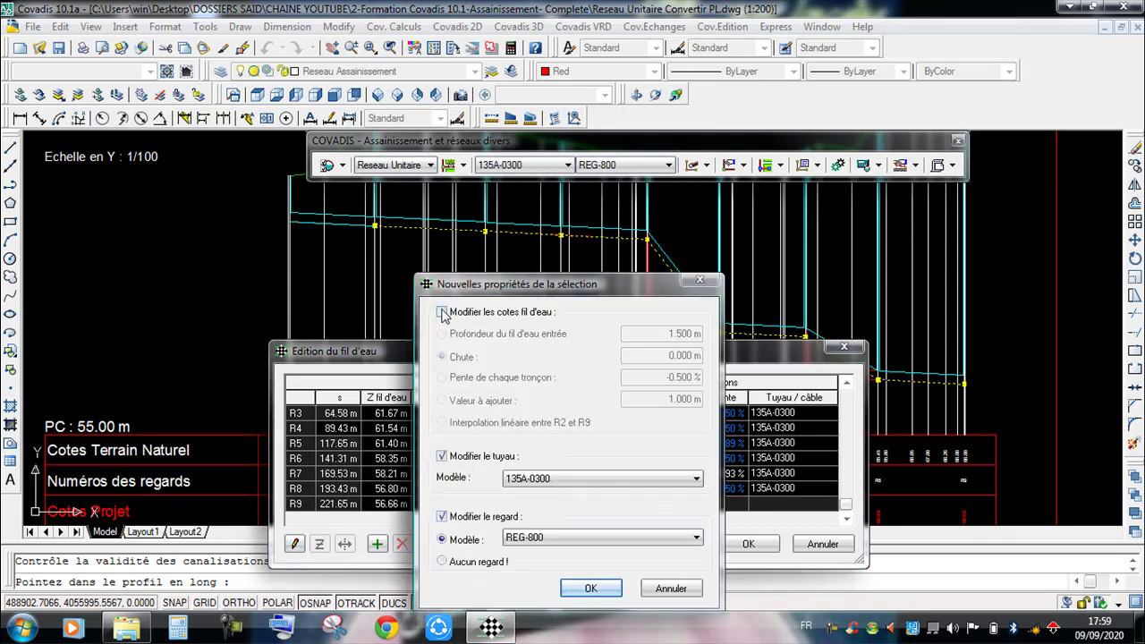
left_click(495, 381)
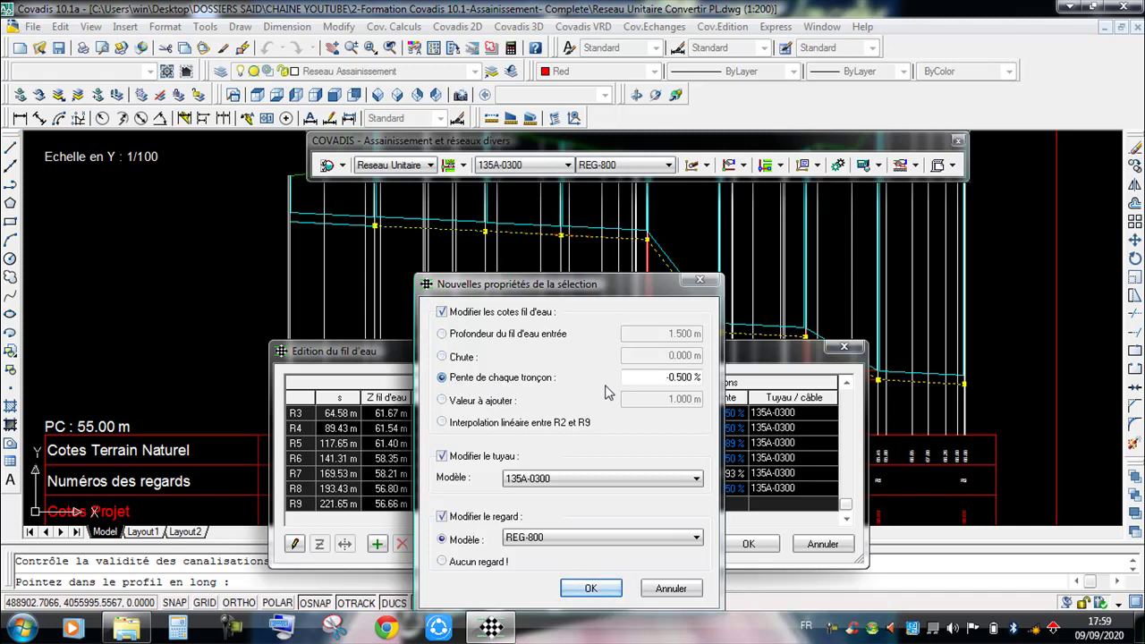
left_click(590, 588)
Step: Examine the project levels and depths in the redrawn profile's table, especially from manhole R5 to R9
middle_click_drag(737, 242, 739, 192)
middle_click_drag(724, 308, 749, 369)
middle_click_drag(606, 454, 783, 245)
middle_click_drag(844, 326, 842, 304)
scroll(1017, 378, "up", 4)
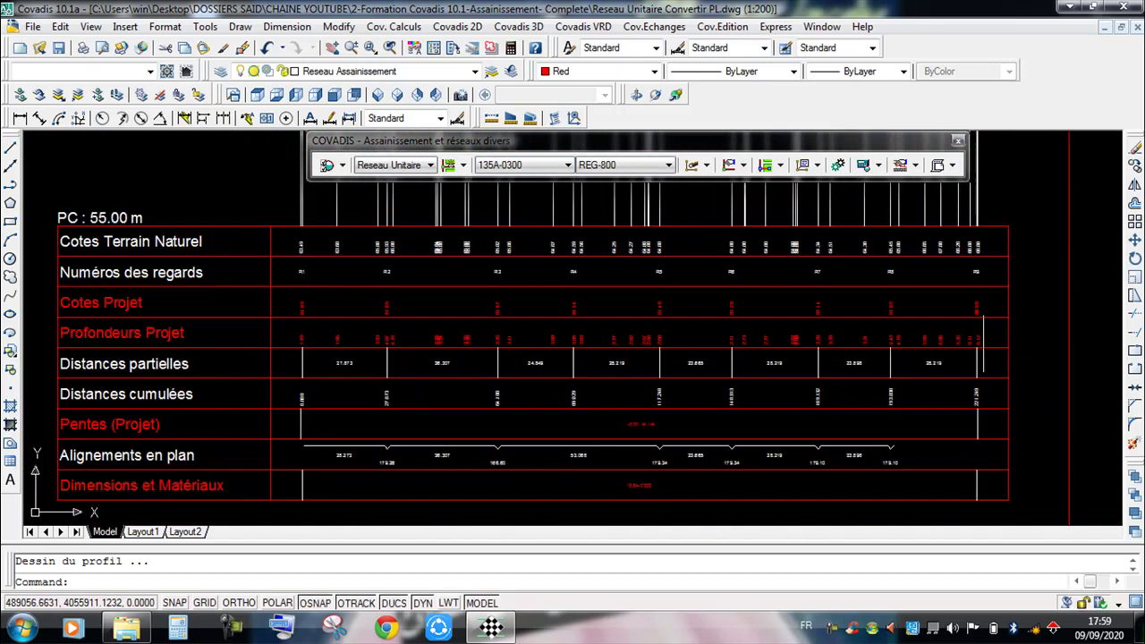
scroll(626, 385, "up", 2)
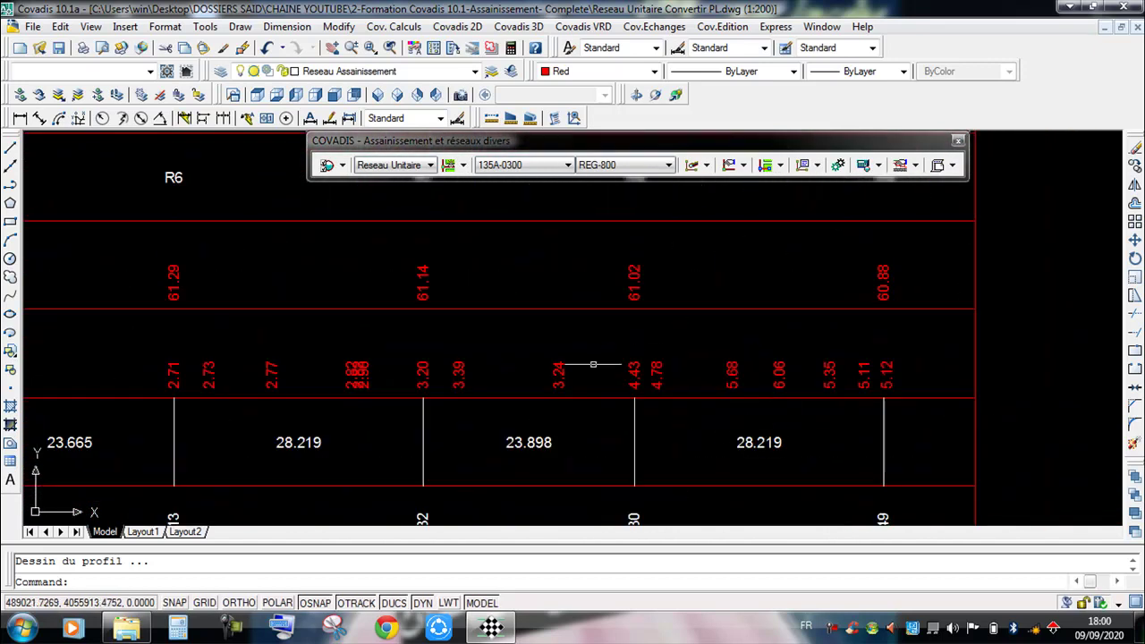
scroll(669, 405, "down", 2)
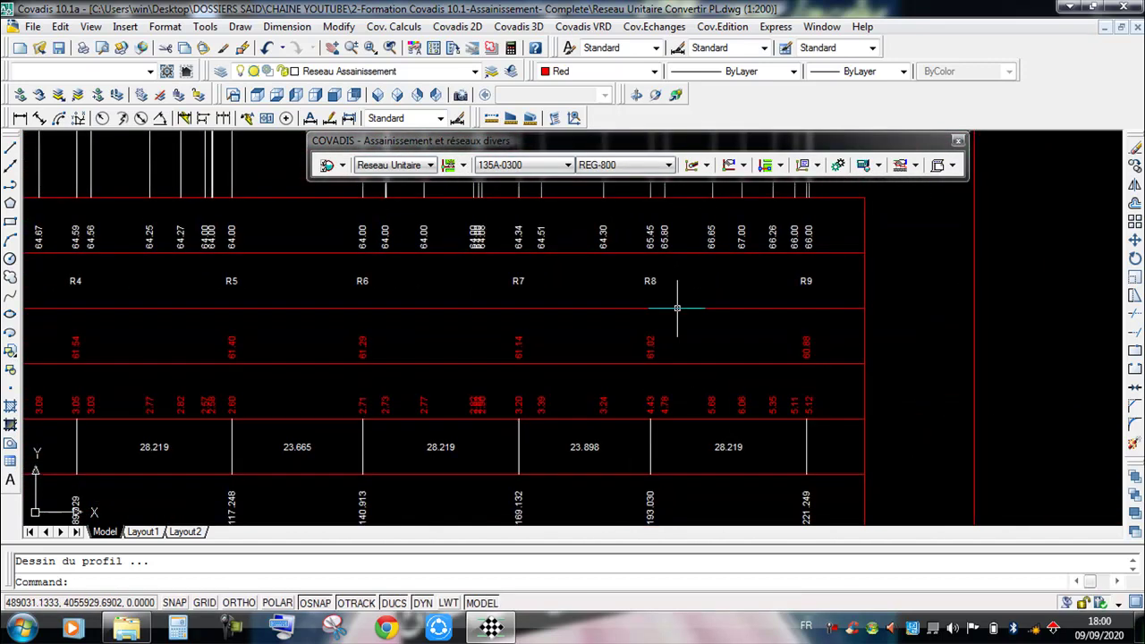
scroll(662, 380, "up", 5)
scroll(628, 375, "down", 5)
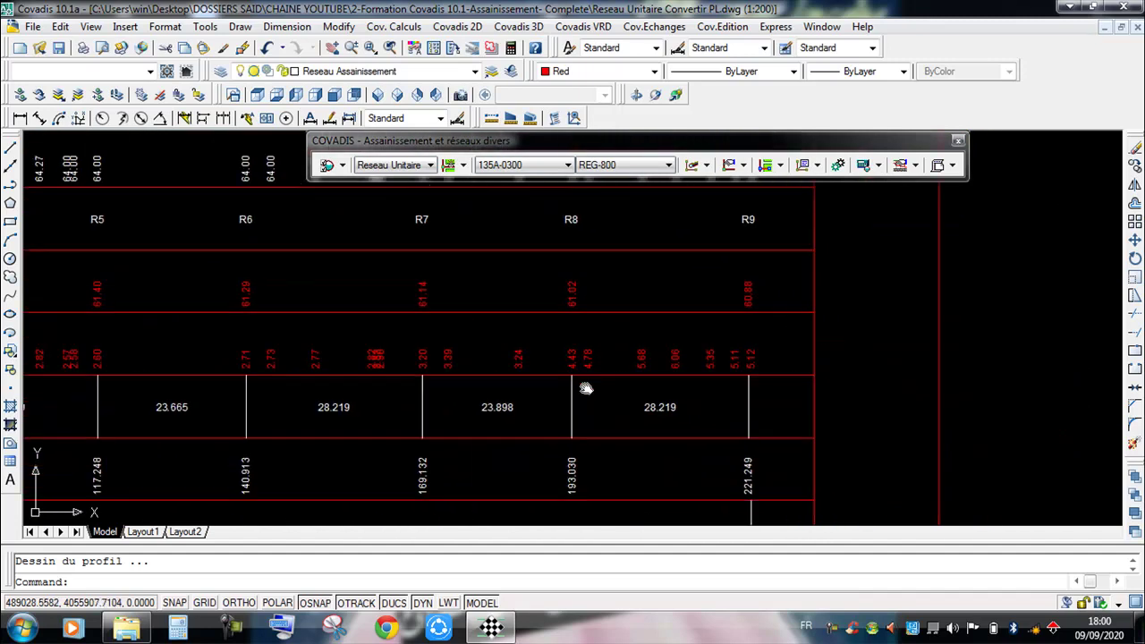
scroll(577, 368, "up", 4)
scroll(626, 357, "down", 2)
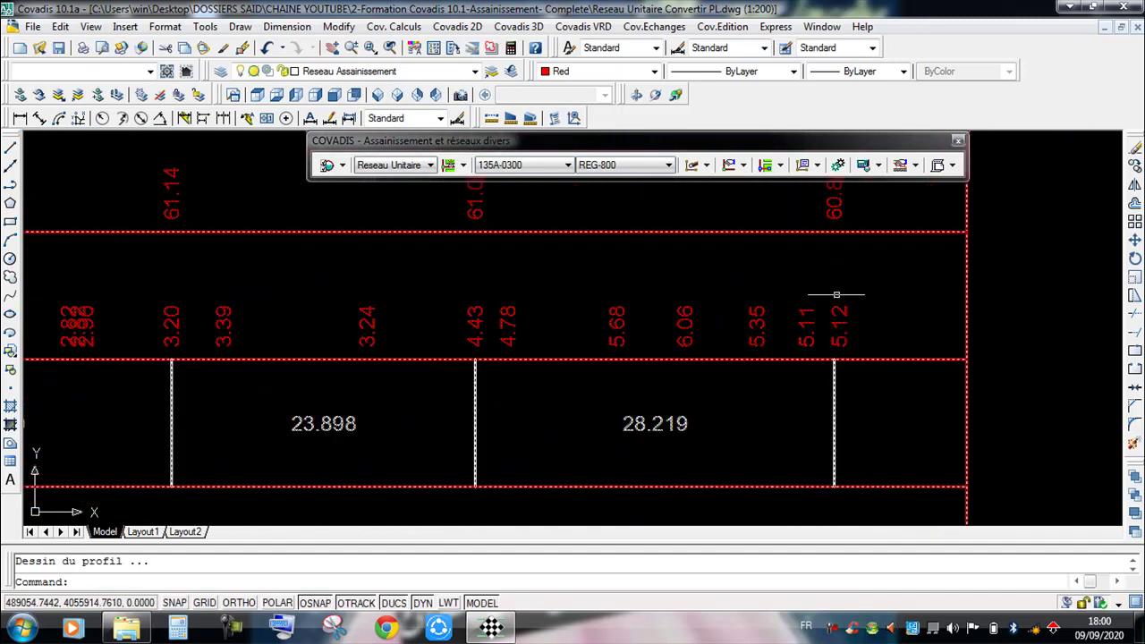
scroll(876, 337, "down", 3)
middle_click_drag(828, 321, 819, 352)
scroll(882, 363, "up", 4)
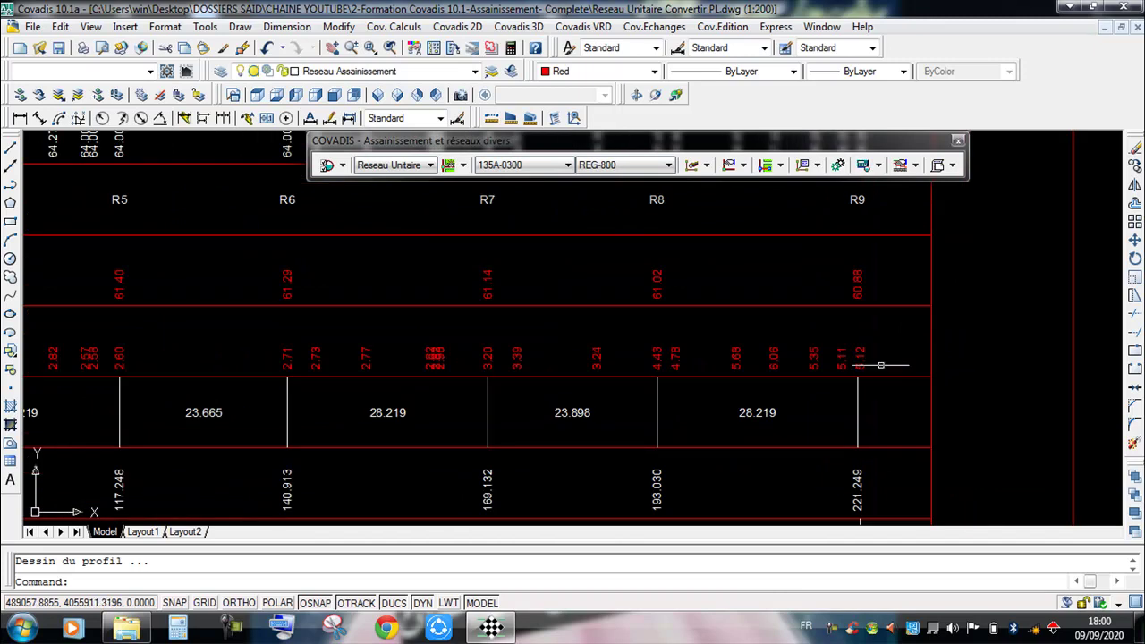
scroll(904, 376, "down", 2)
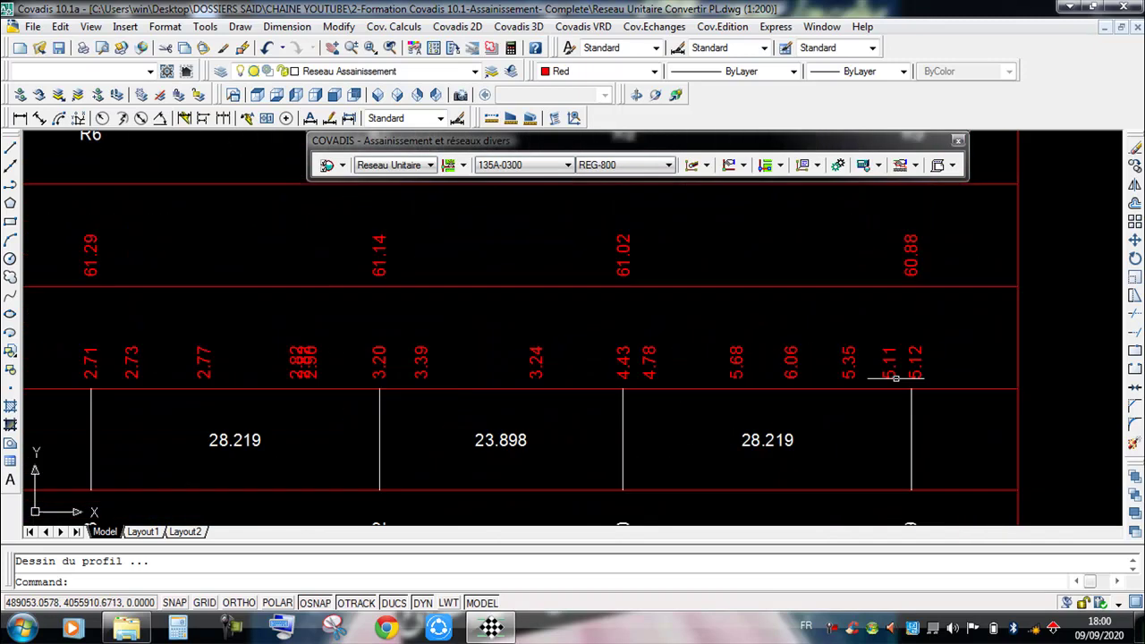
Step: Inspect the sewer network plan, then return to the overall R1–R9 long profile
scroll(770, 309, "down", 5)
scroll(774, 310, "up", 3)
scroll(775, 311, "down", 3)
middle_click_drag(682, 376, 799, 218)
scroll(796, 234, "down", 3)
scroll(415, 387, "up", 1)
scroll(414, 409, "up", 3)
scroll(414, 408, "down", 1)
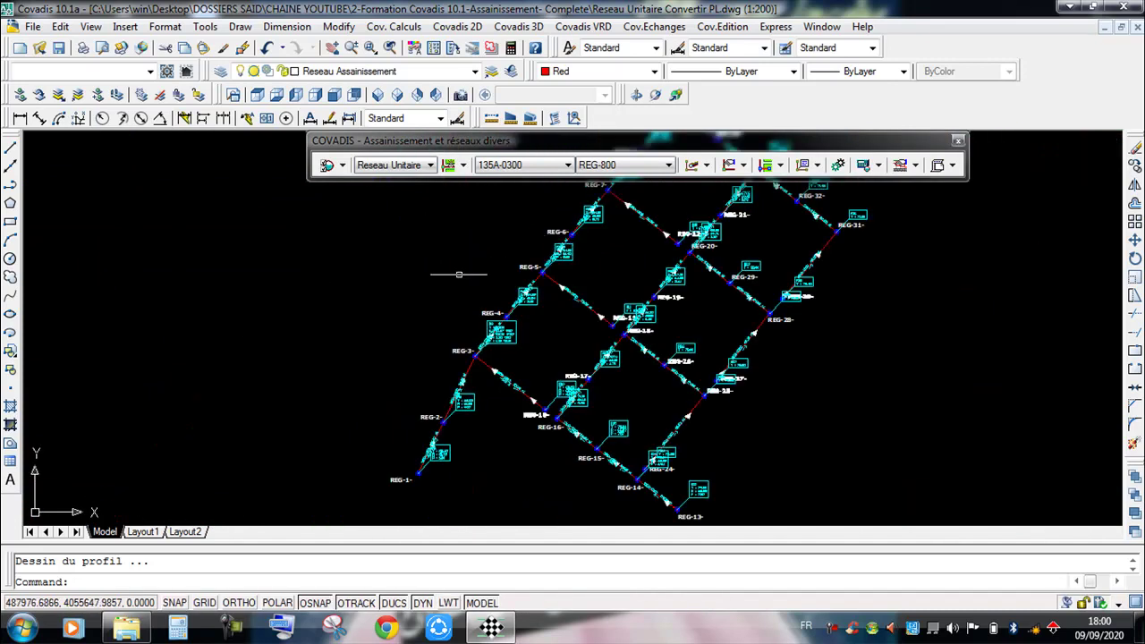
scroll(494, 396, "down", 5)
middle_click_drag(722, 367, 572, 424)
scroll(571, 423, "up", 3)
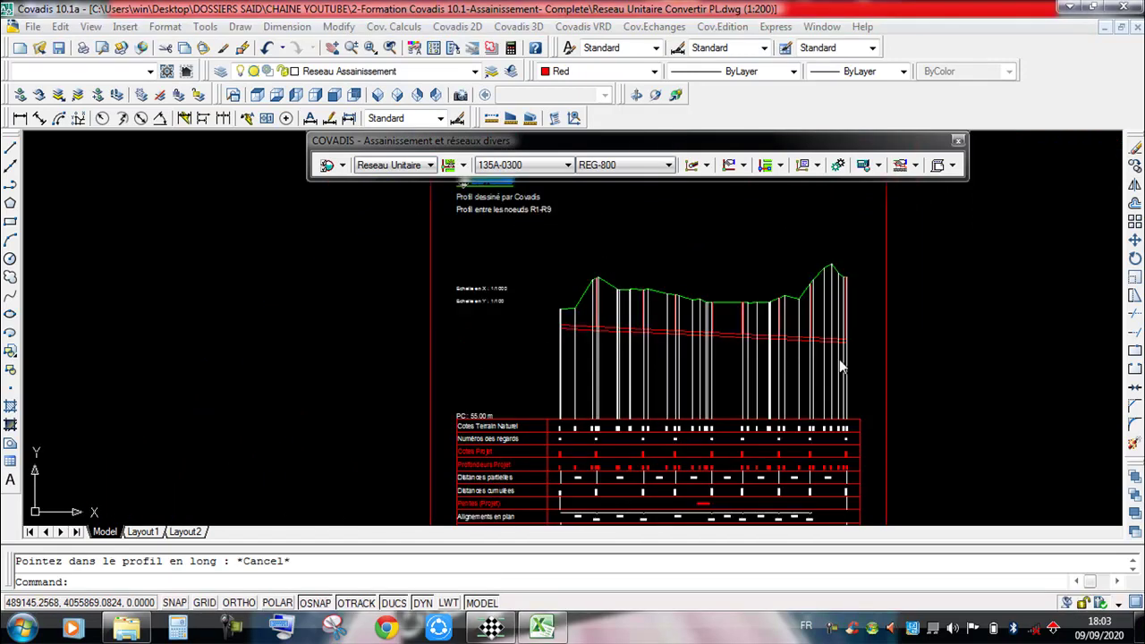
Step: Switch to the Excel sewer calculation workbook and set the slope to 5 for collector 1, sections R1-R3 through R7-R9 (P6:P12)
left_click(542, 627)
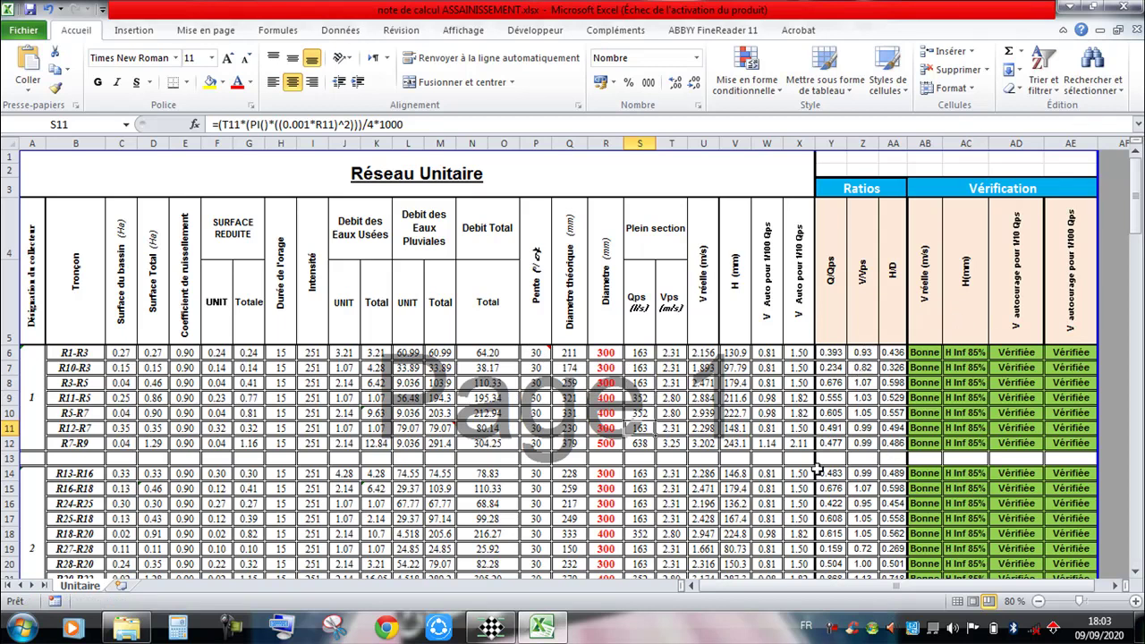
left_click(538, 355)
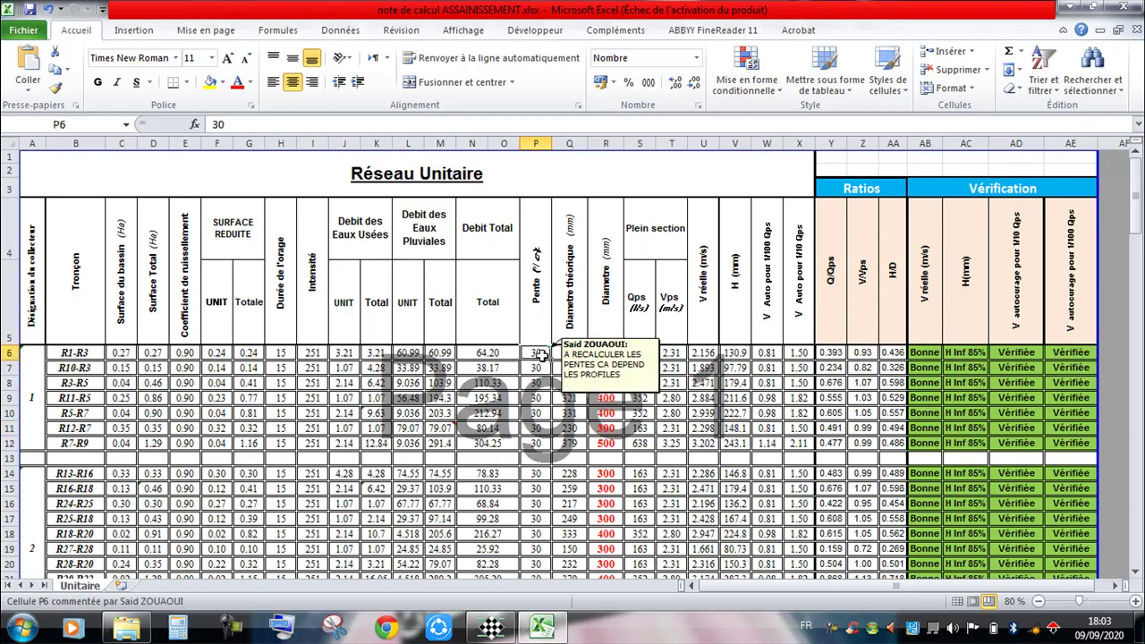
type("5")
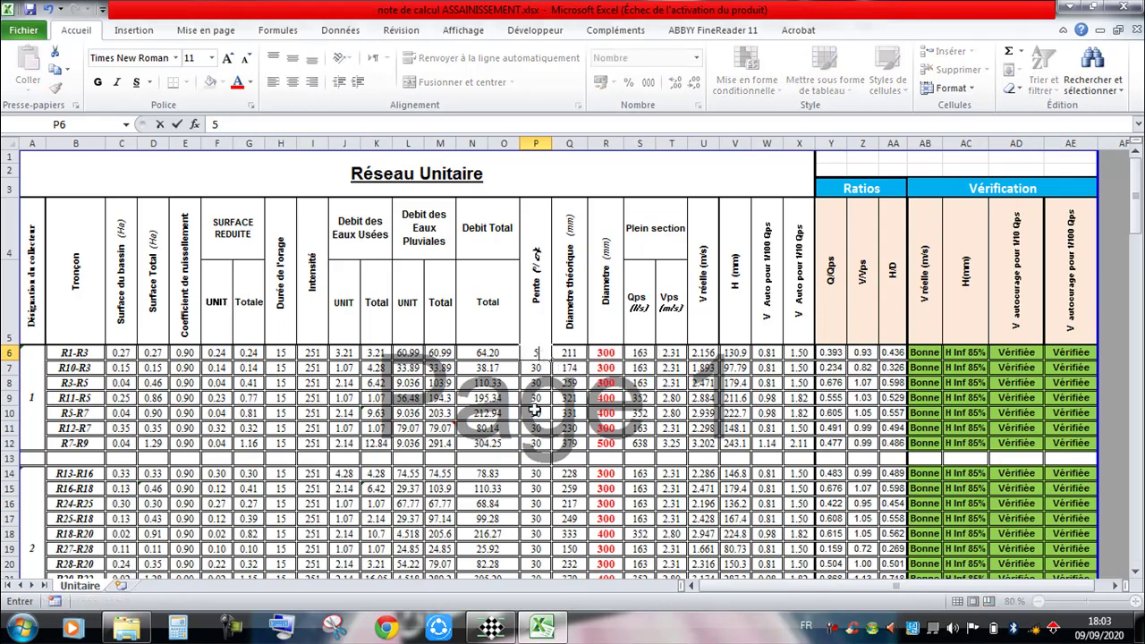
key("Return")
left_click_drag(544, 357, 544, 444)
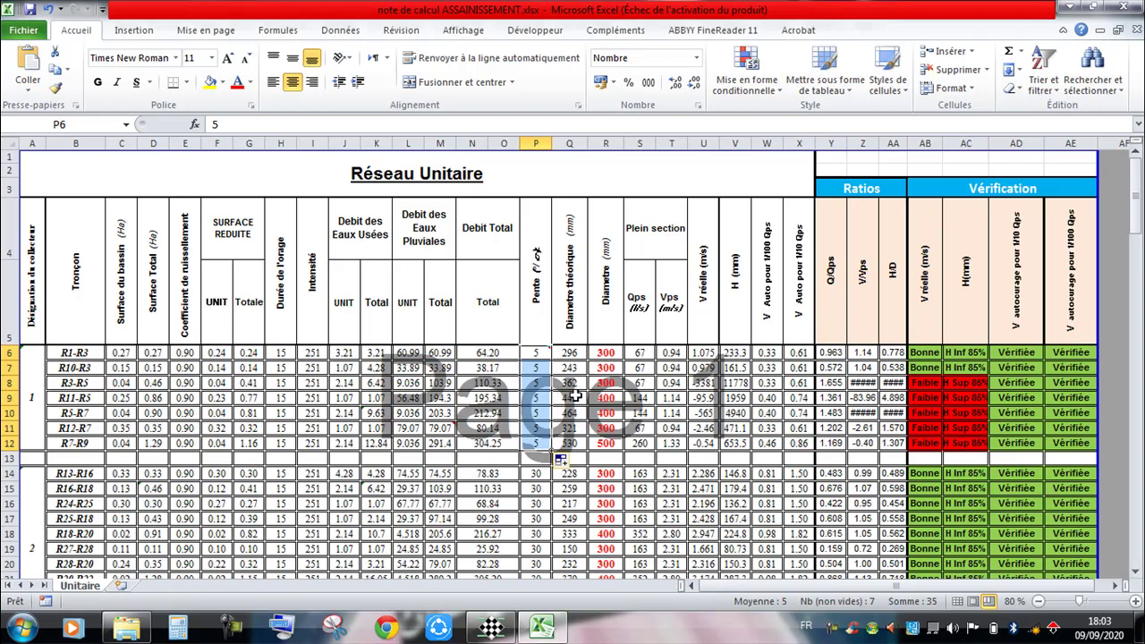
Step: Set the pipe diameter of section R3-R5 to 400 mm in cell R8
left_click(610, 384)
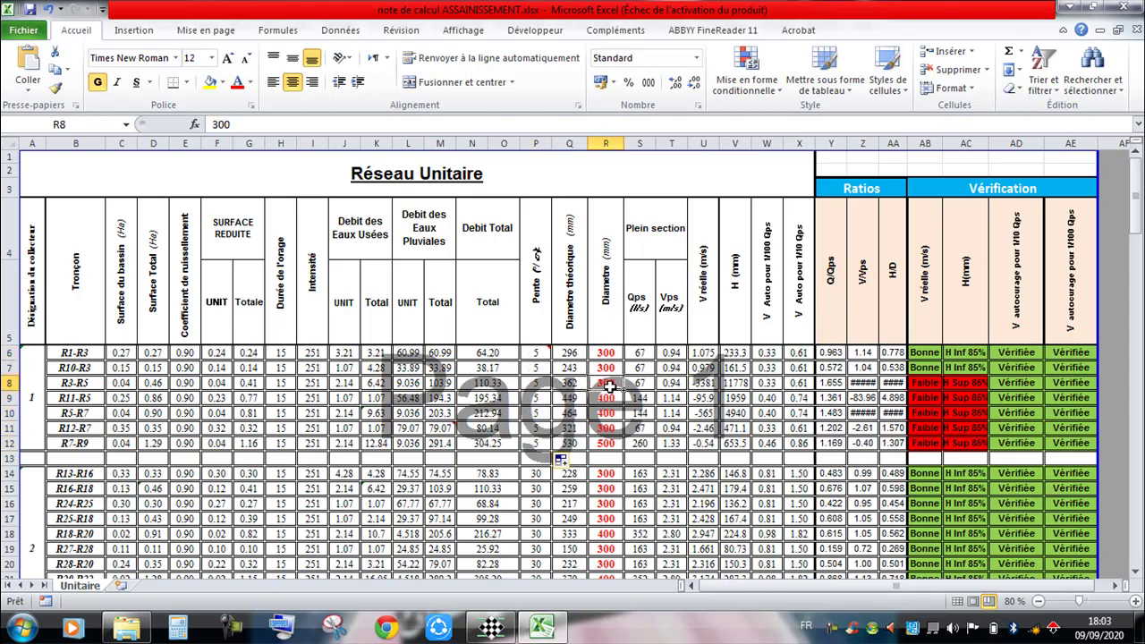
type("400")
key("Return")
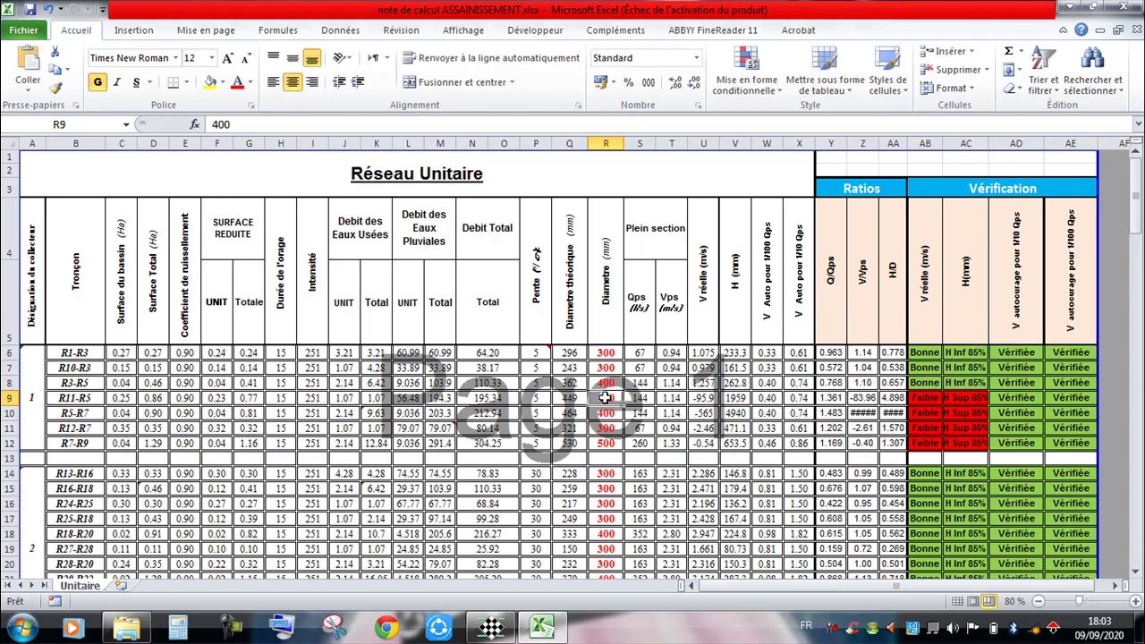
Step: Set the pipe diameters of sections R11-R5 and R5-R7 to 500 mm, R12-R7 to 400 mm and R7-R9 to 600 mm (R9:R12)
type("500")
key("Return")
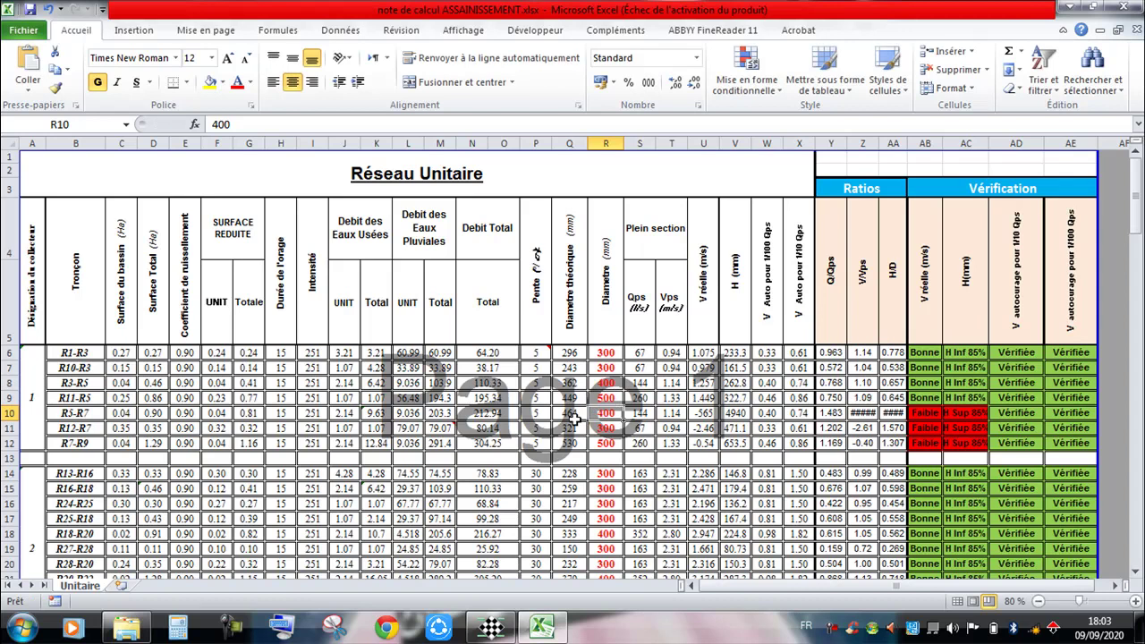
type("500")
key("Return")
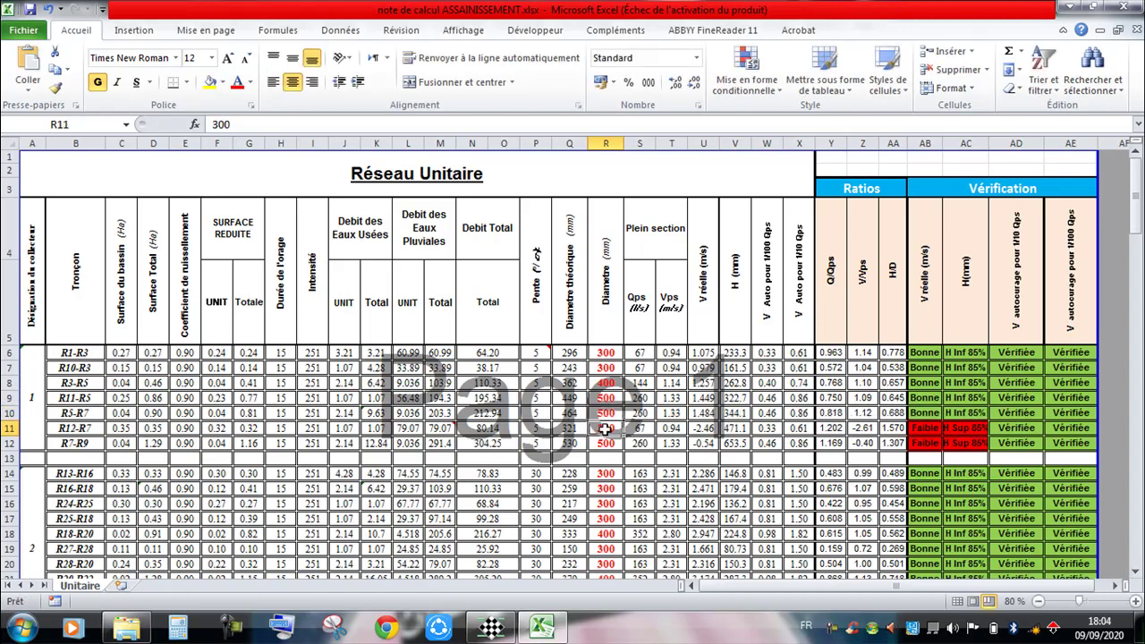
type("400")
key("Return")
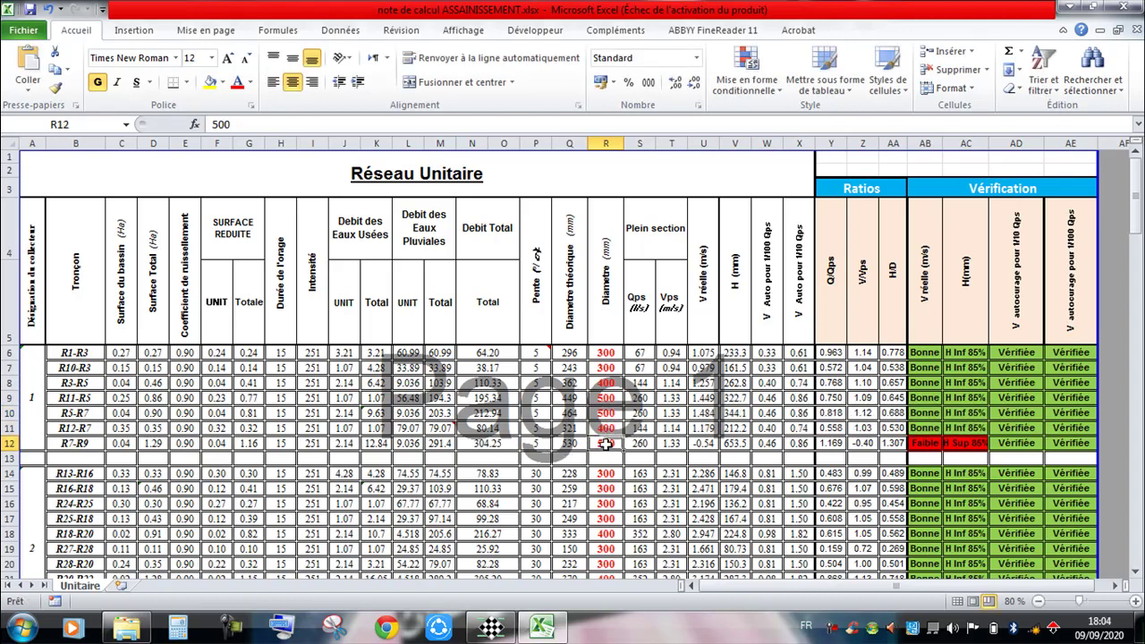
type("600")
left_click(600, 369)
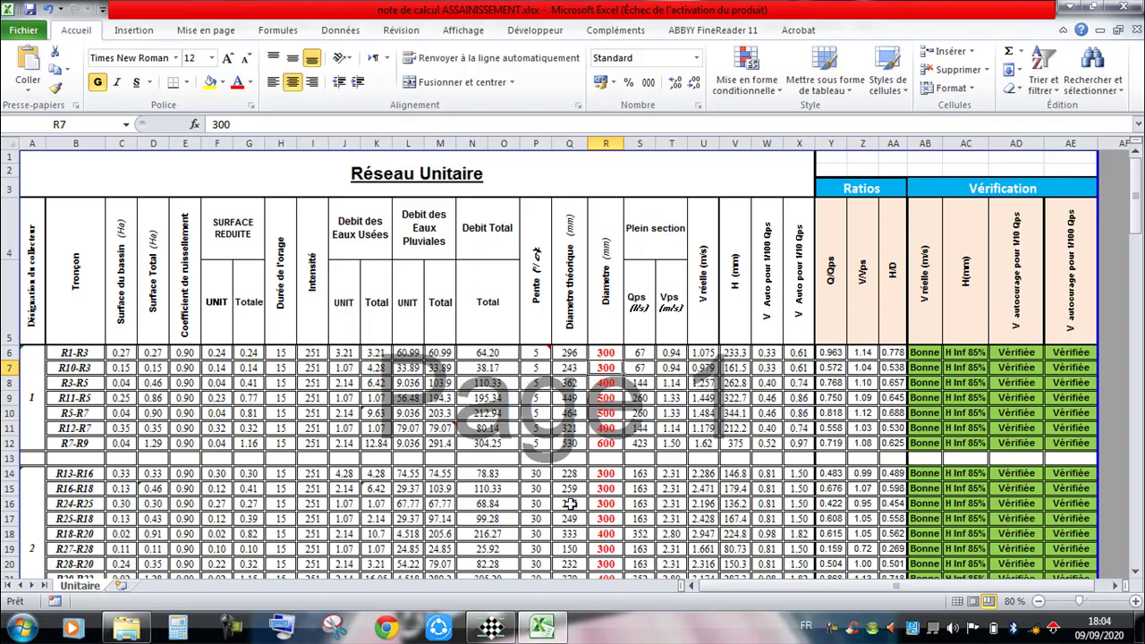
Step: Switch to Covadis and open the invert-line editor for the R1-R9 long profile, checking its sections against the Excel sheet
left_click(490, 629)
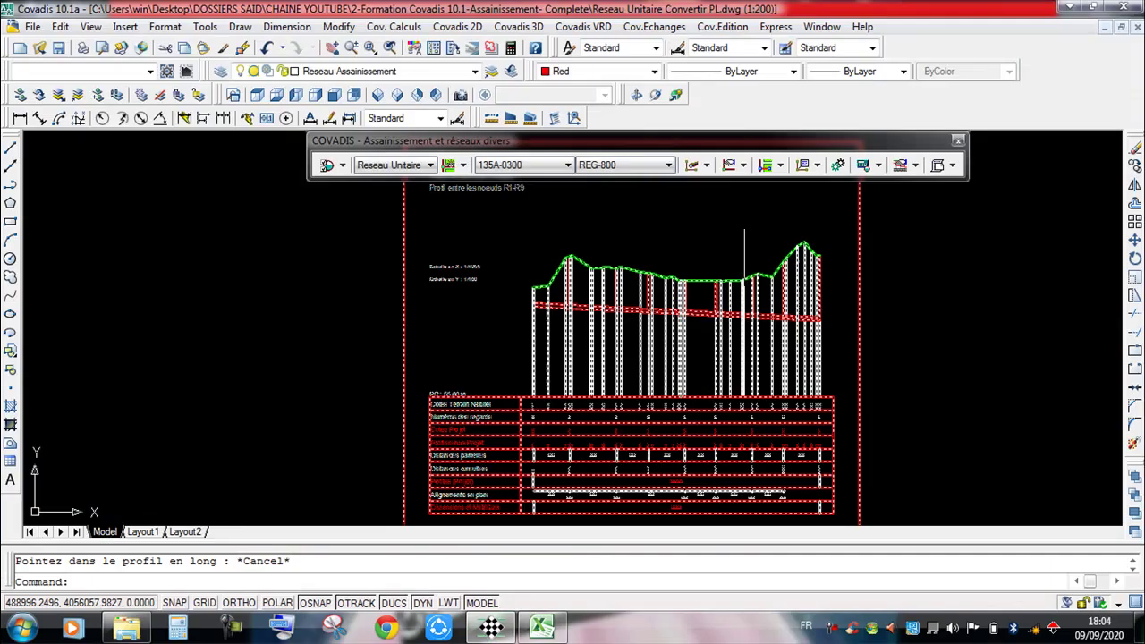
left_click(916, 167)
left_click(937, 260)
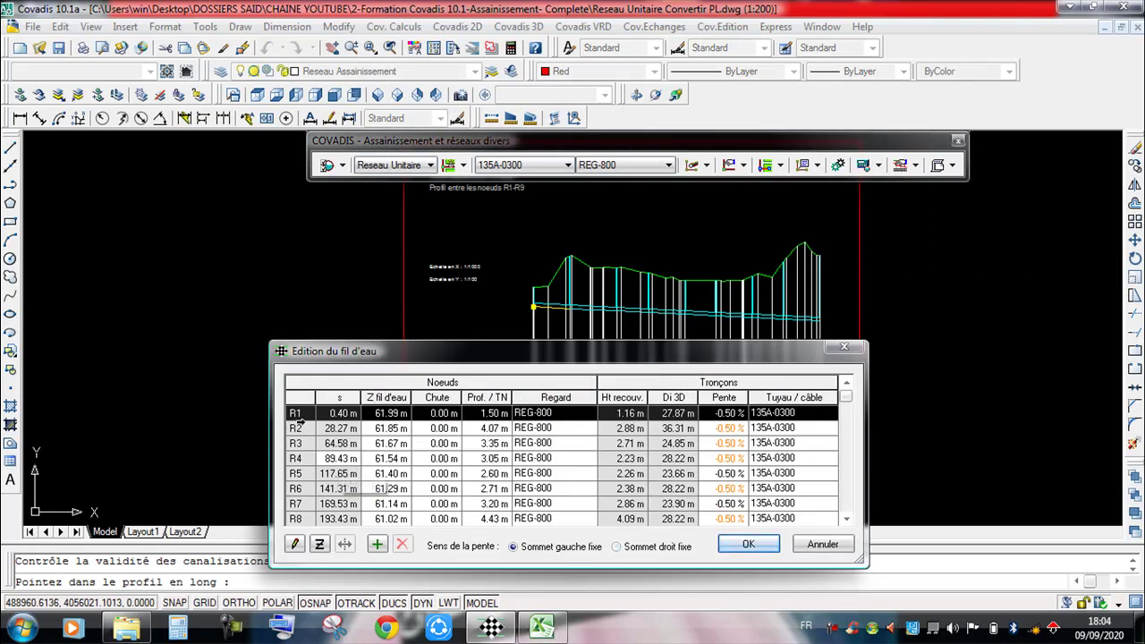
left_click(543, 628)
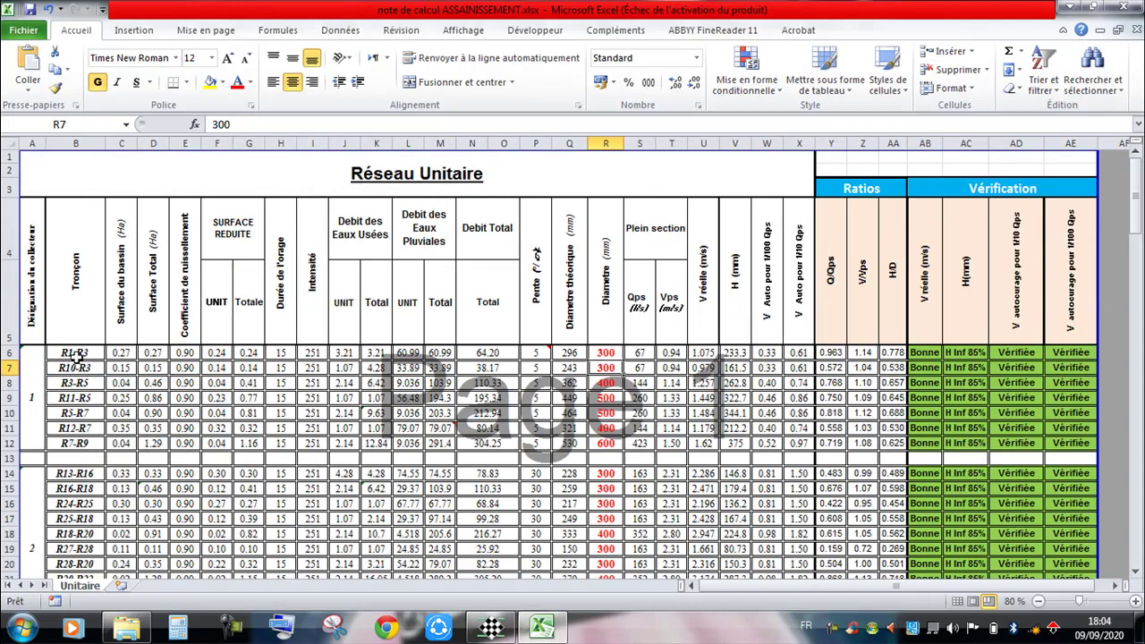
left_click(544, 629)
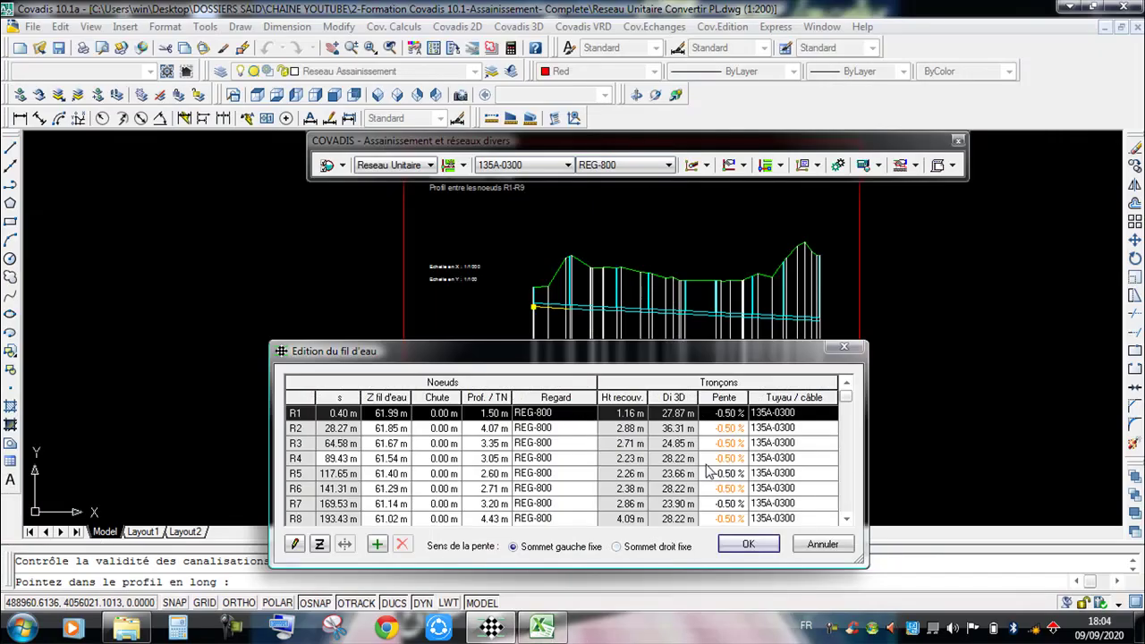
Step: Assign pipe 135A-0400 to the sections starting at manholes R3 and R4, following the diameters in the Excel sheet
left_click(804, 445)
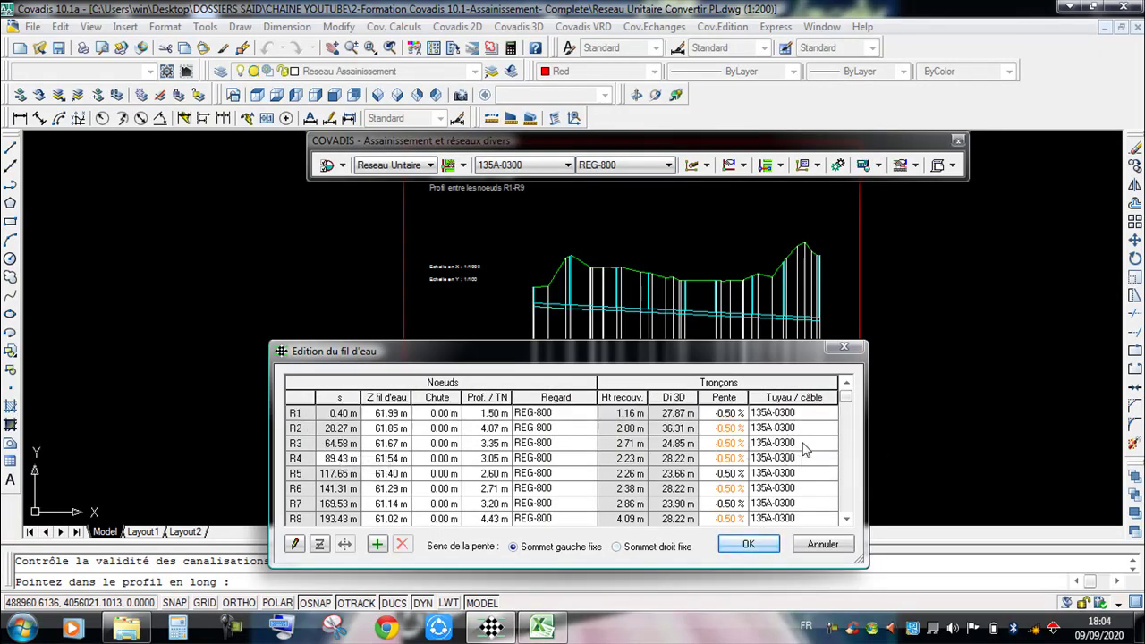
left_click(804, 447)
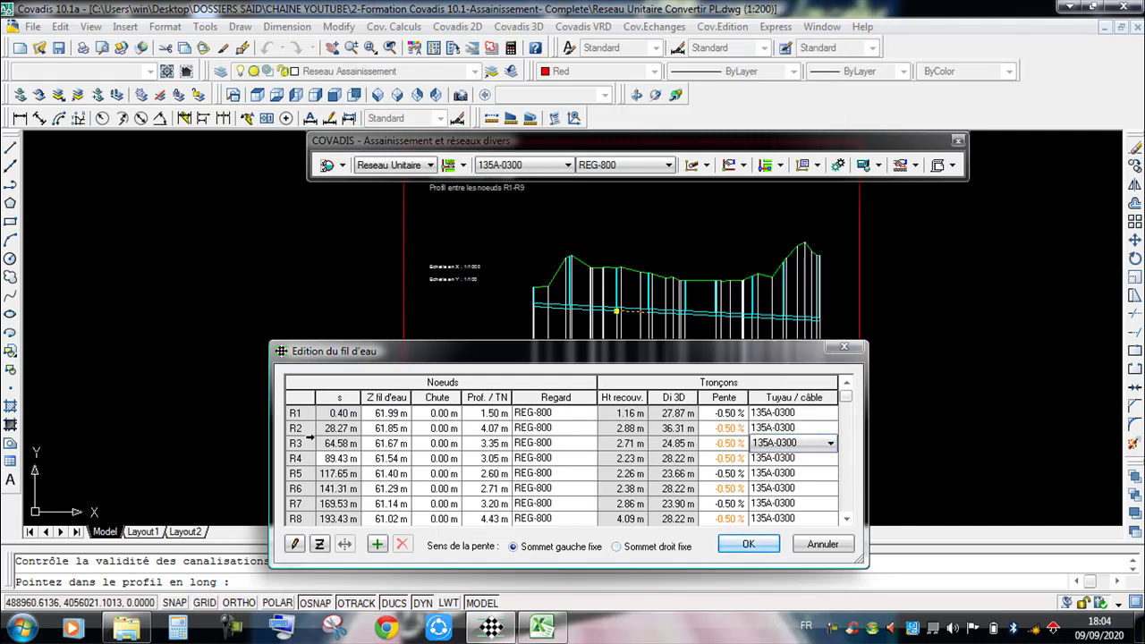
left_click(540, 629)
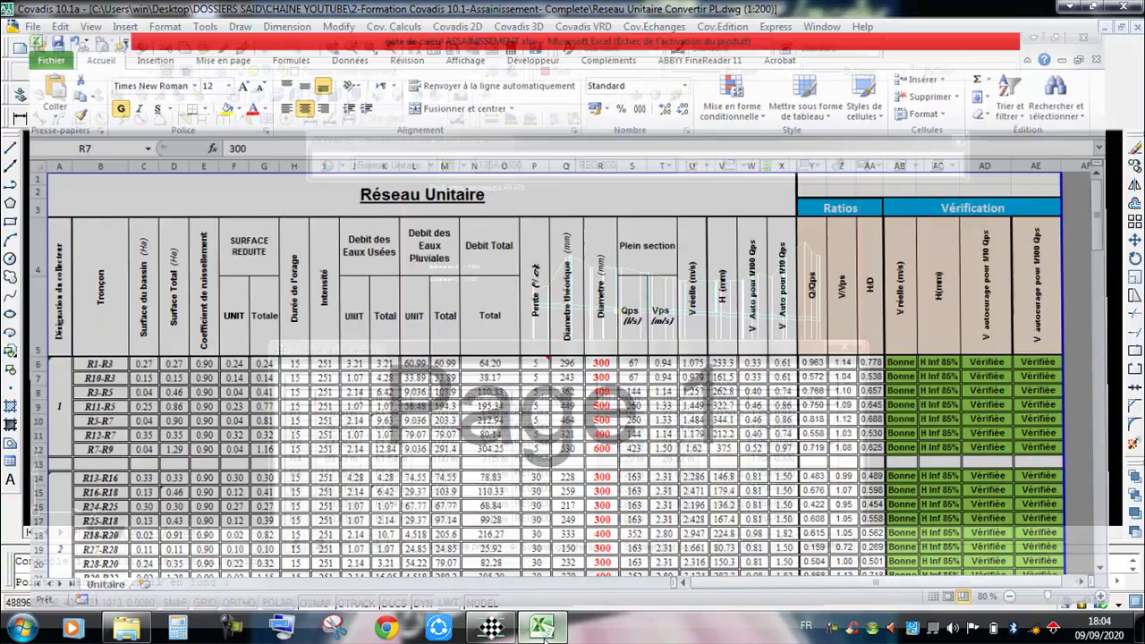
left_click(491, 629)
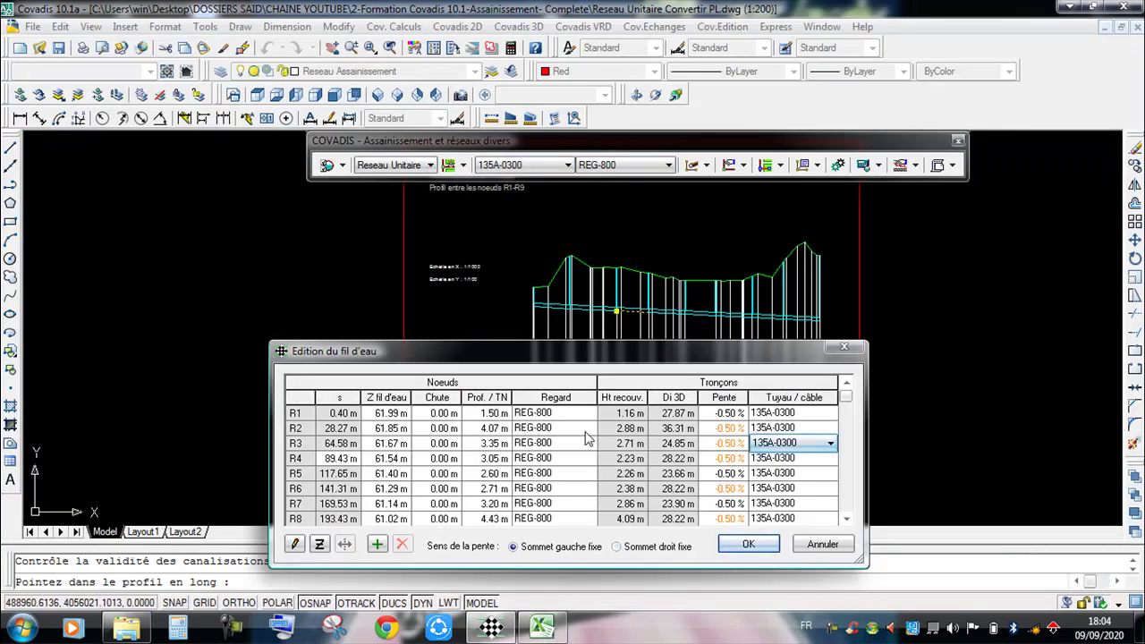
left_click(830, 443)
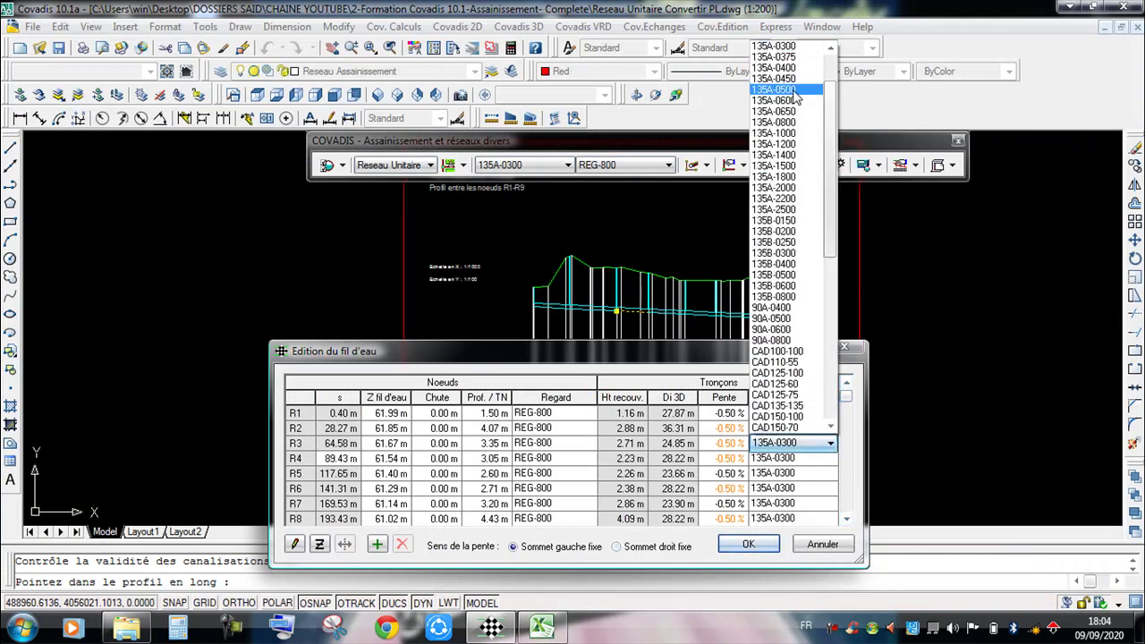
left_click(778, 68)
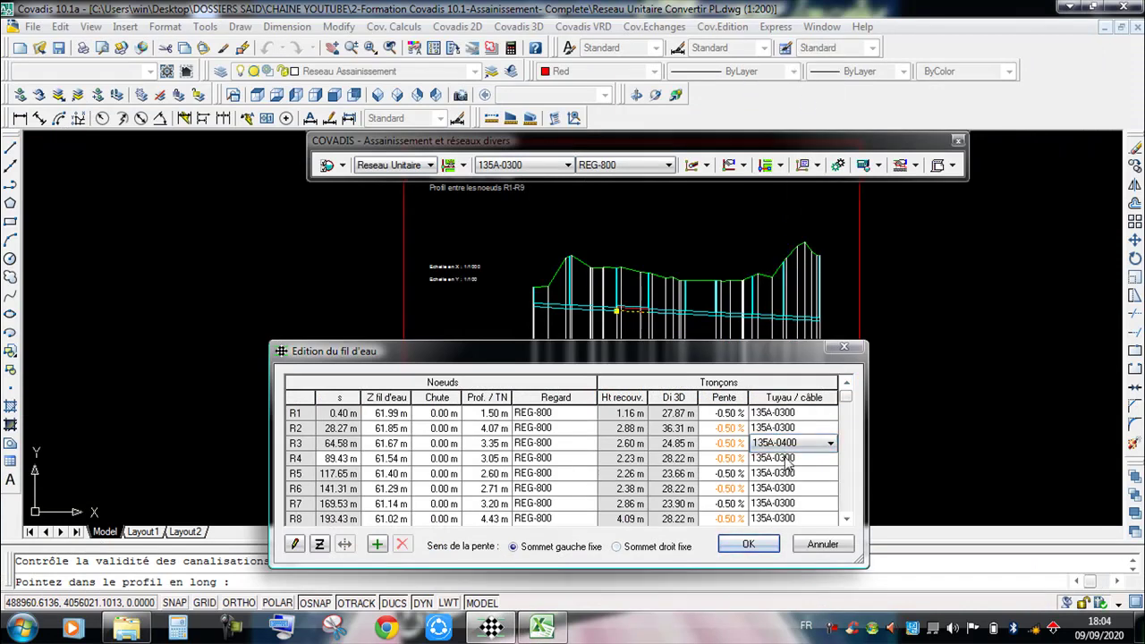
left_click(788, 460)
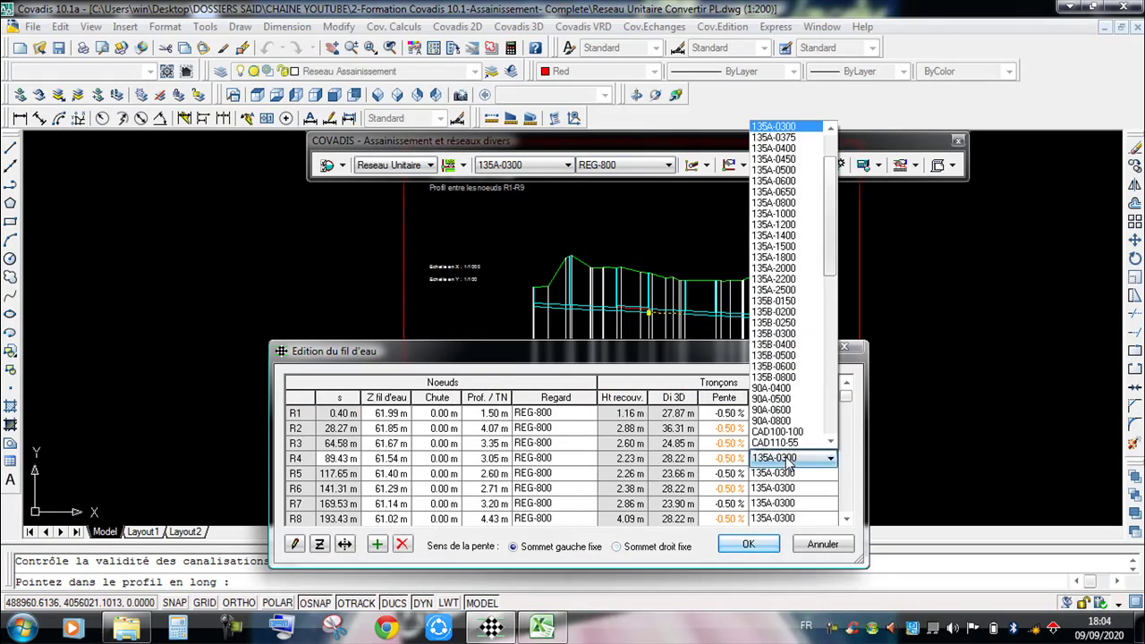
left_click(773, 148)
Step: Check the next diameters in Excel and assign pipe 135A-0500 to the sections starting at manholes R5, R6 and R7
left_click(542, 626)
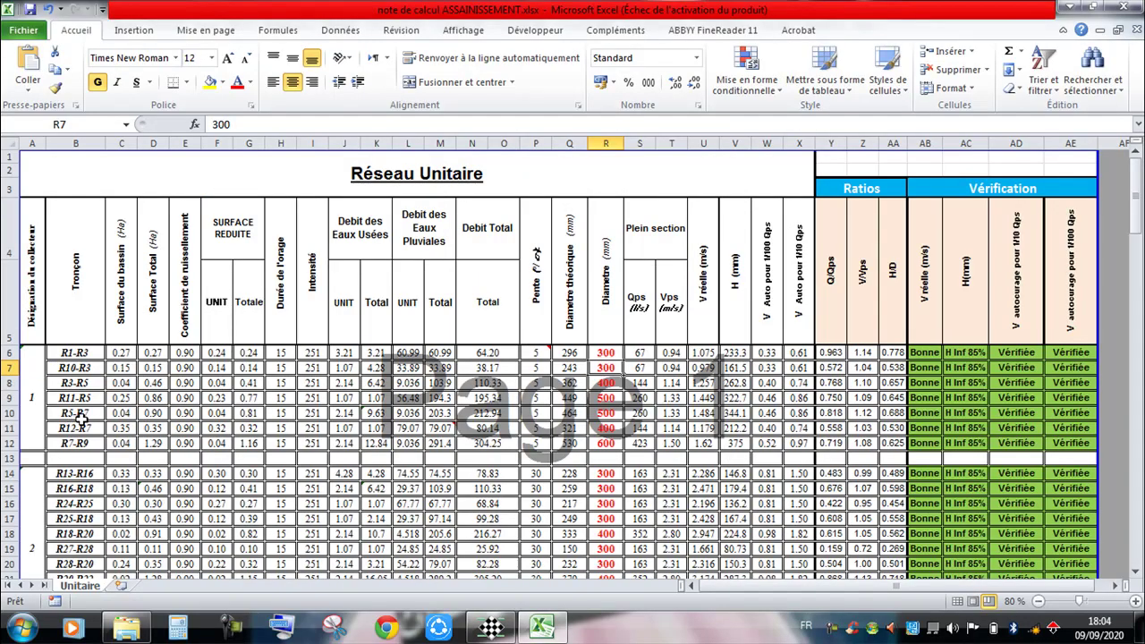
left_click(566, 627)
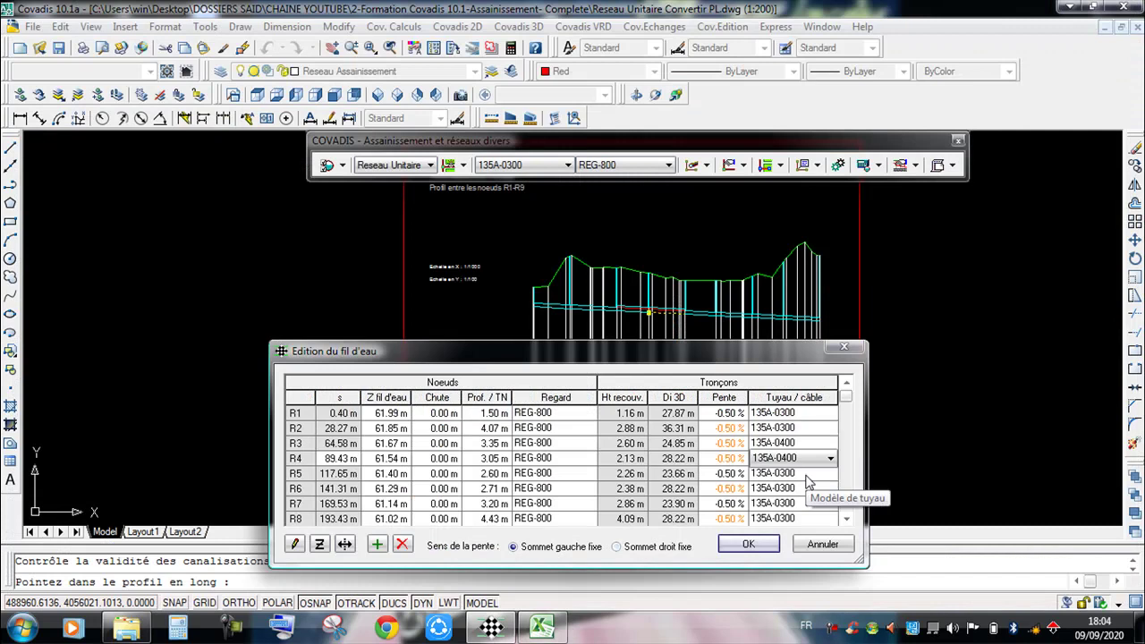
left_click(809, 474)
left_click(827, 475)
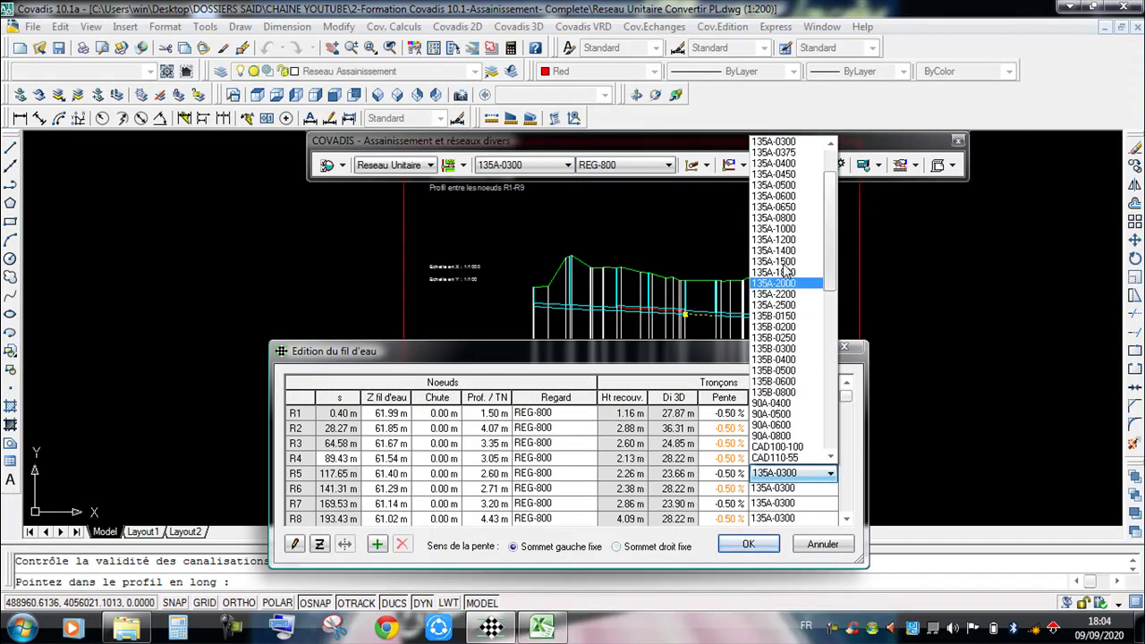
left_click(788, 185)
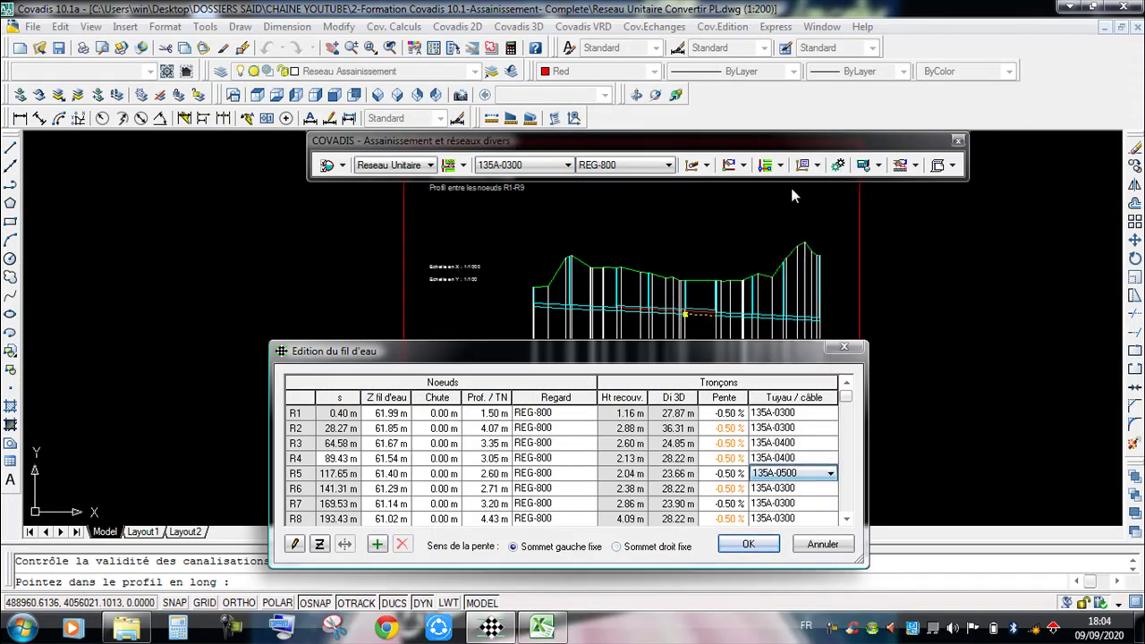
left_click(805, 497)
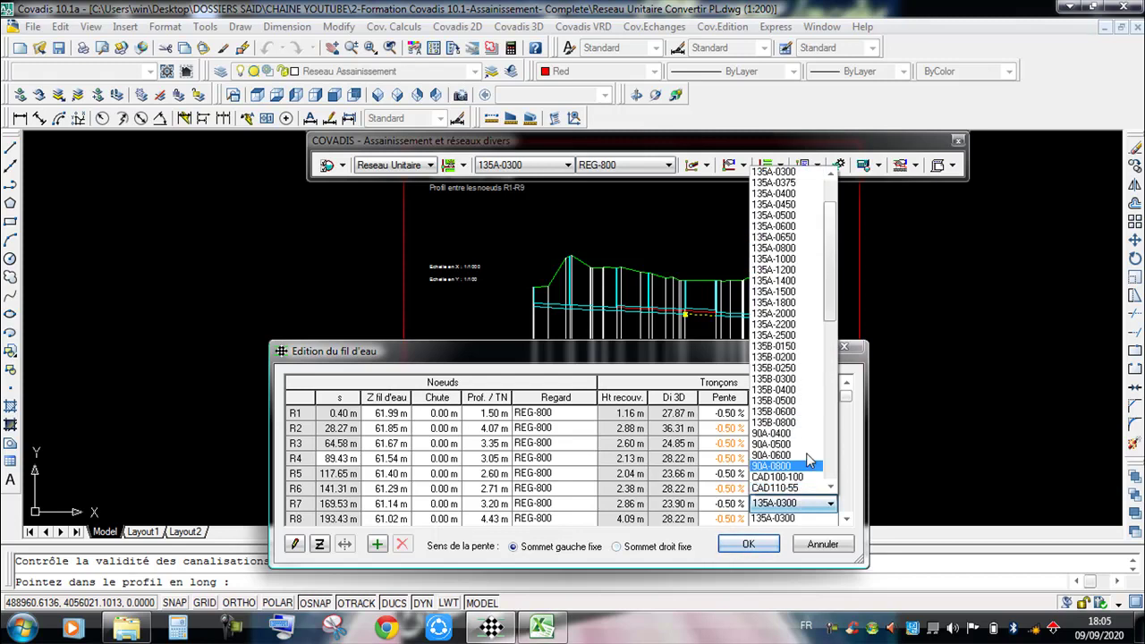
left_click(804, 217)
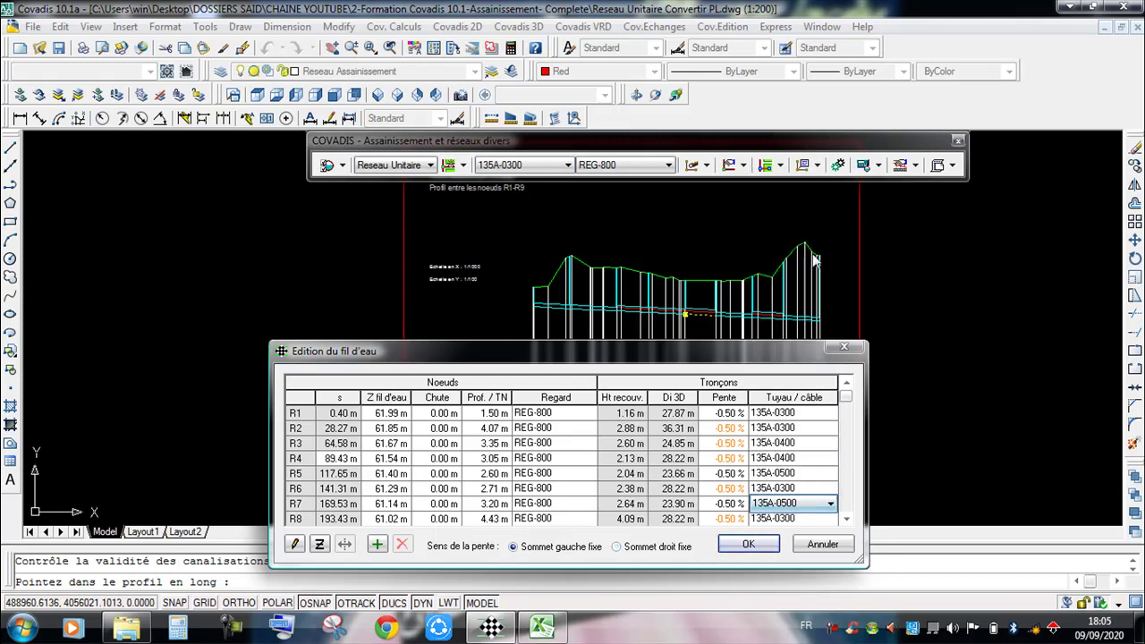
left_click(793, 488)
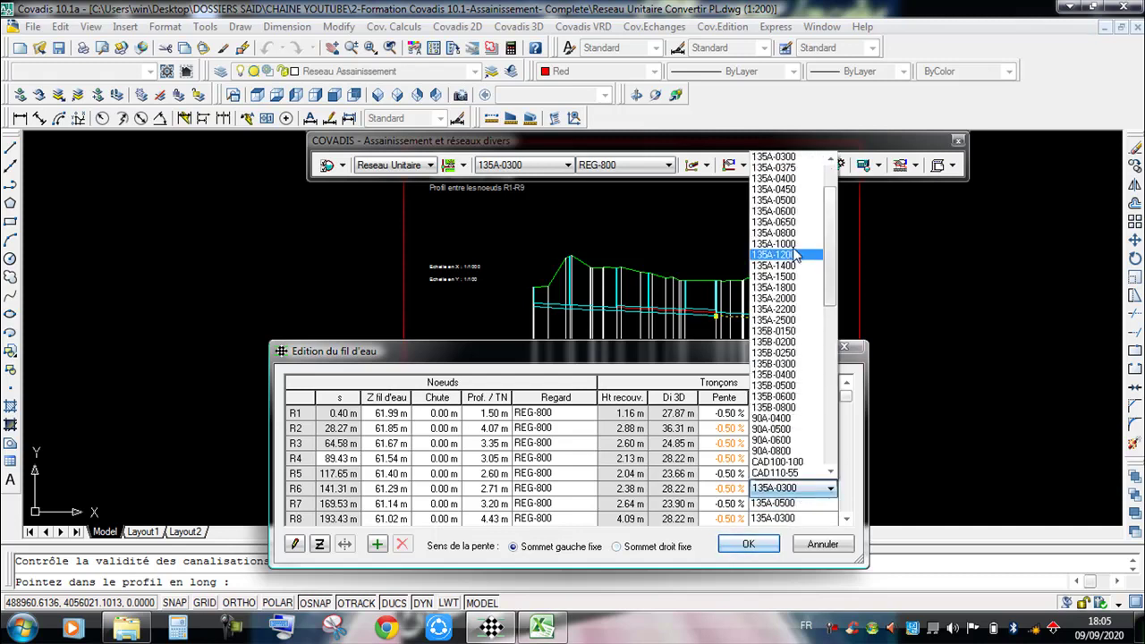
left_click(791, 201)
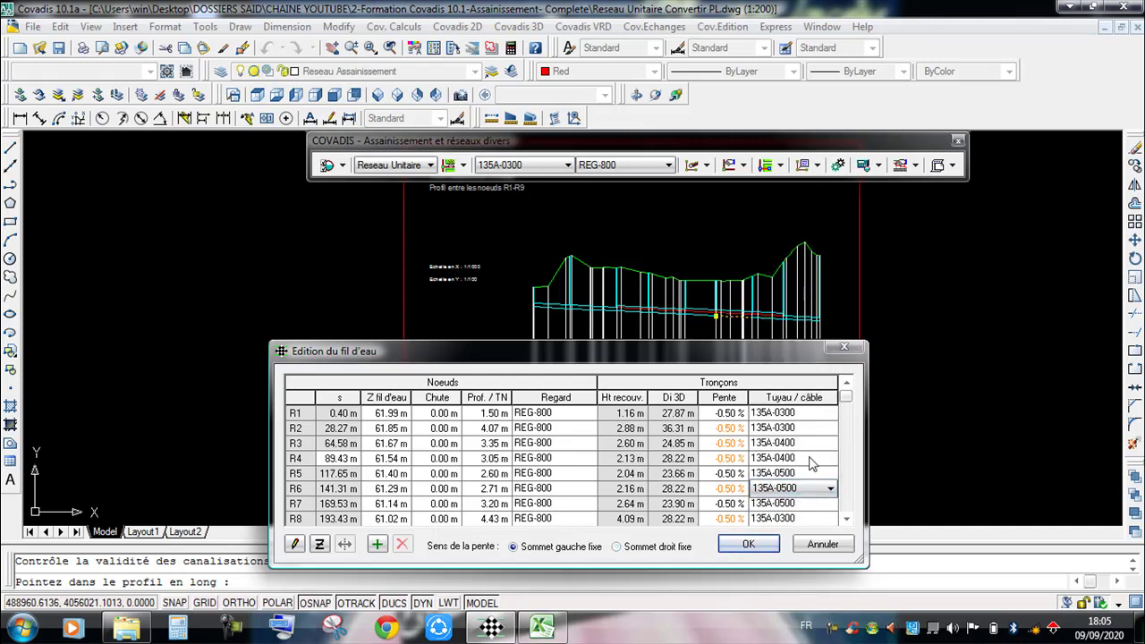
Step: Recheck the Excel diameters, assign pipe 135A-0600 to the sections starting at manholes R7 and R8, and apply the invert-line edits
left_click(541, 628)
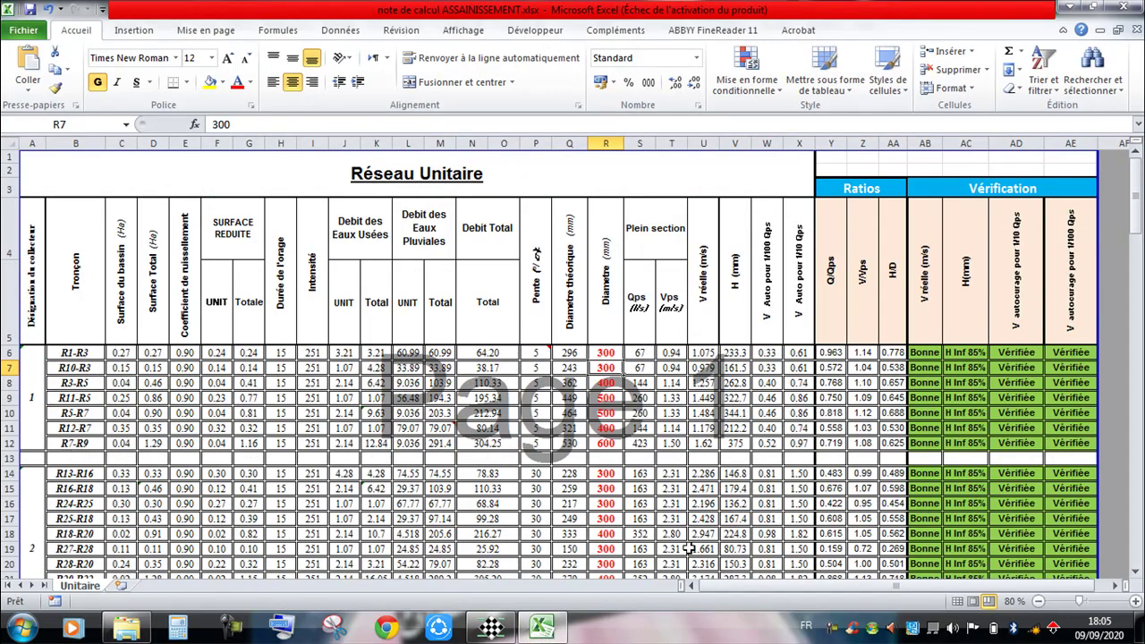
left_click(547, 630)
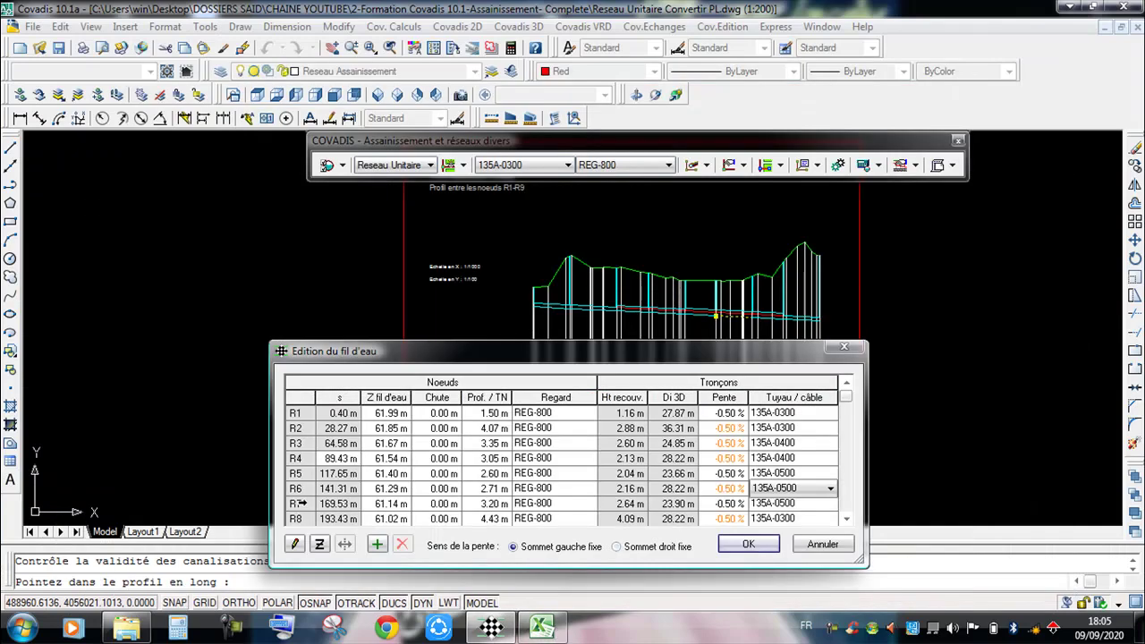
left_click(816, 504)
left_click(830, 504)
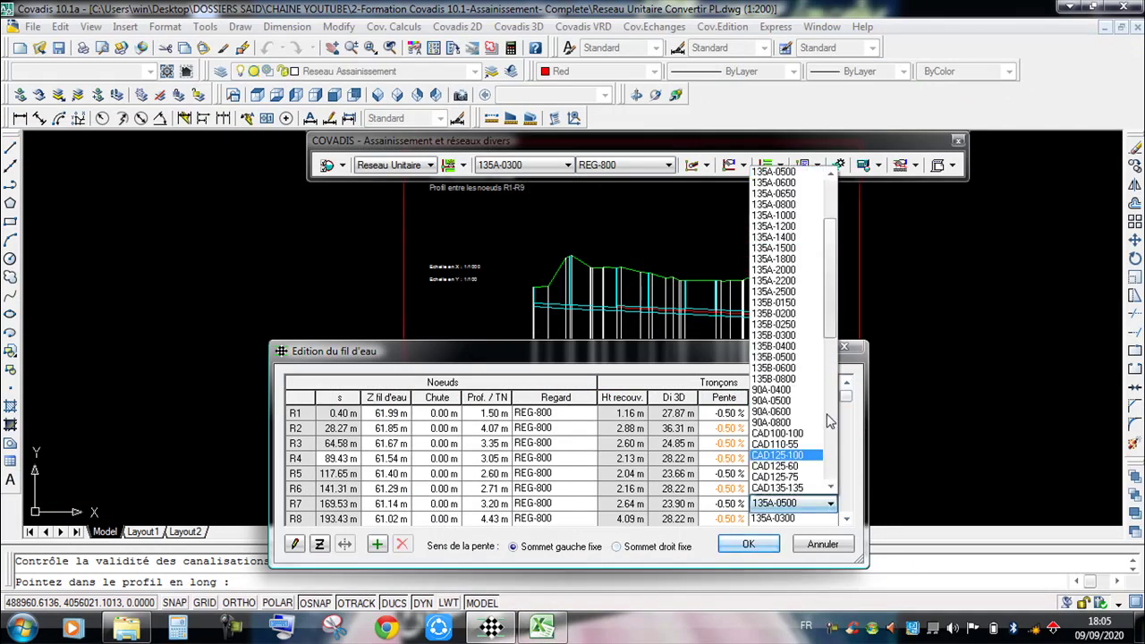
left_click(775, 183)
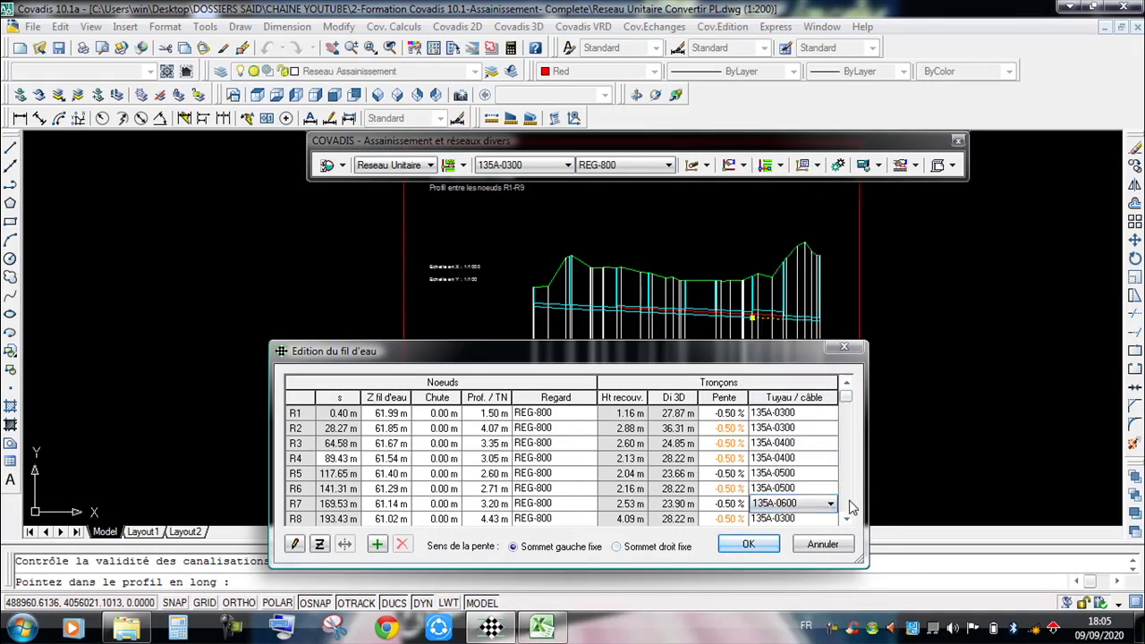
left_click(847, 518)
left_click(847, 518)
left_click(830, 473)
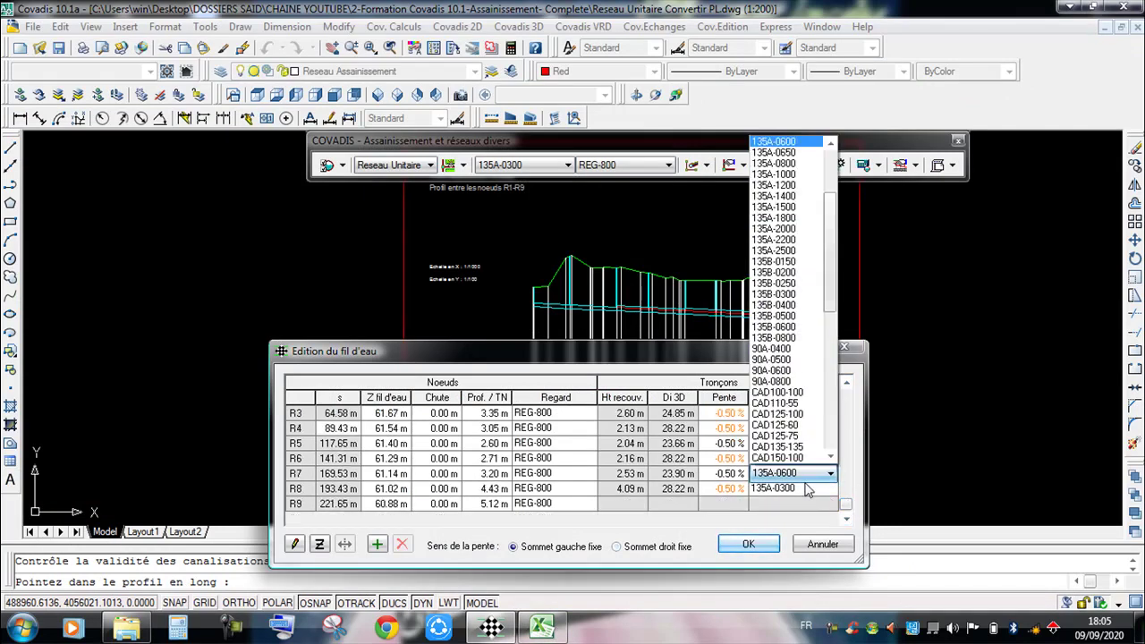
left_click(799, 147)
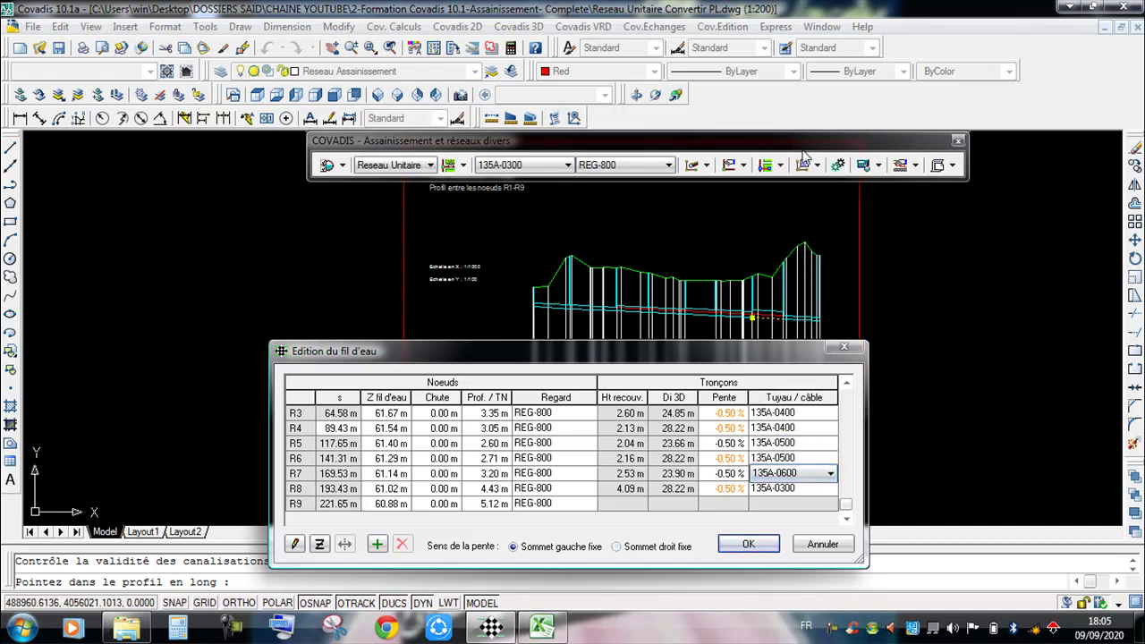
double_click(798, 492)
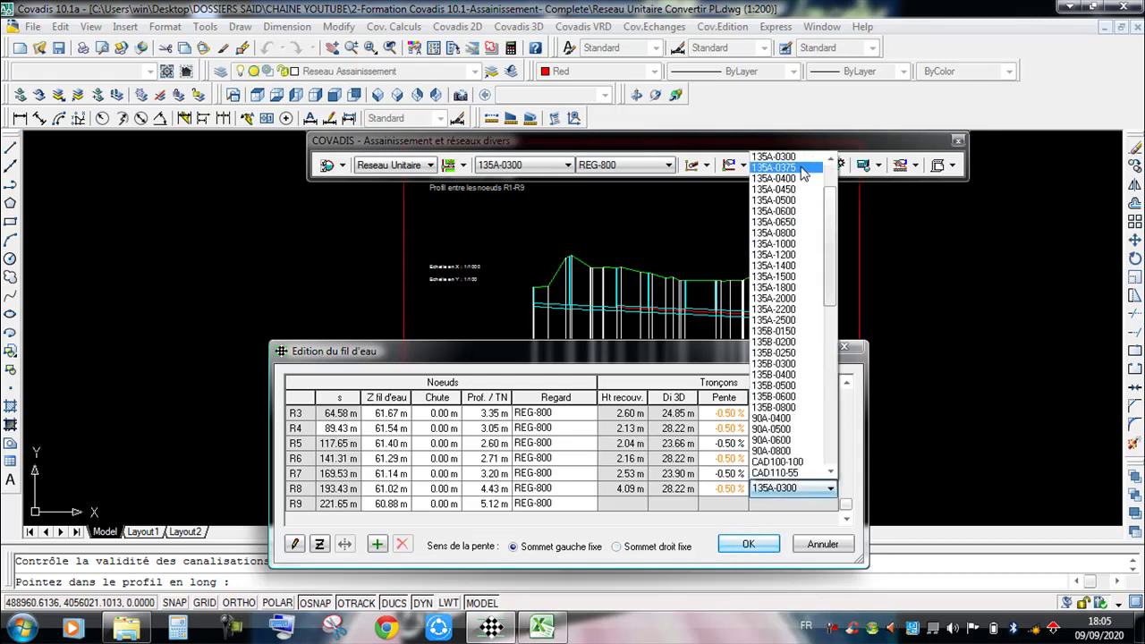
left_click(804, 213)
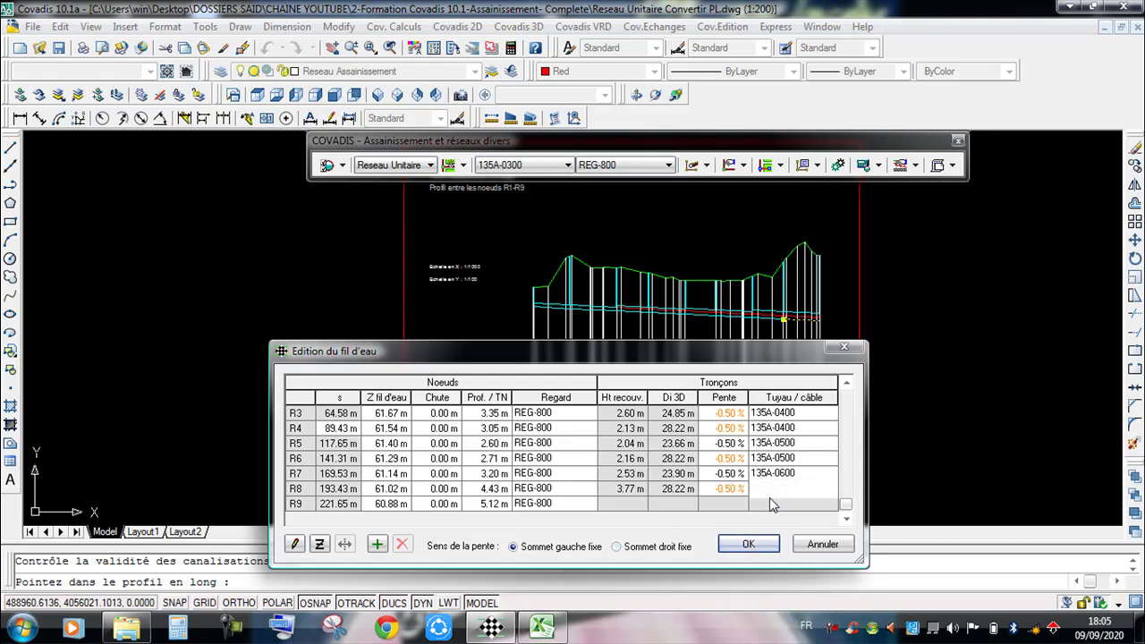
left_click(745, 546)
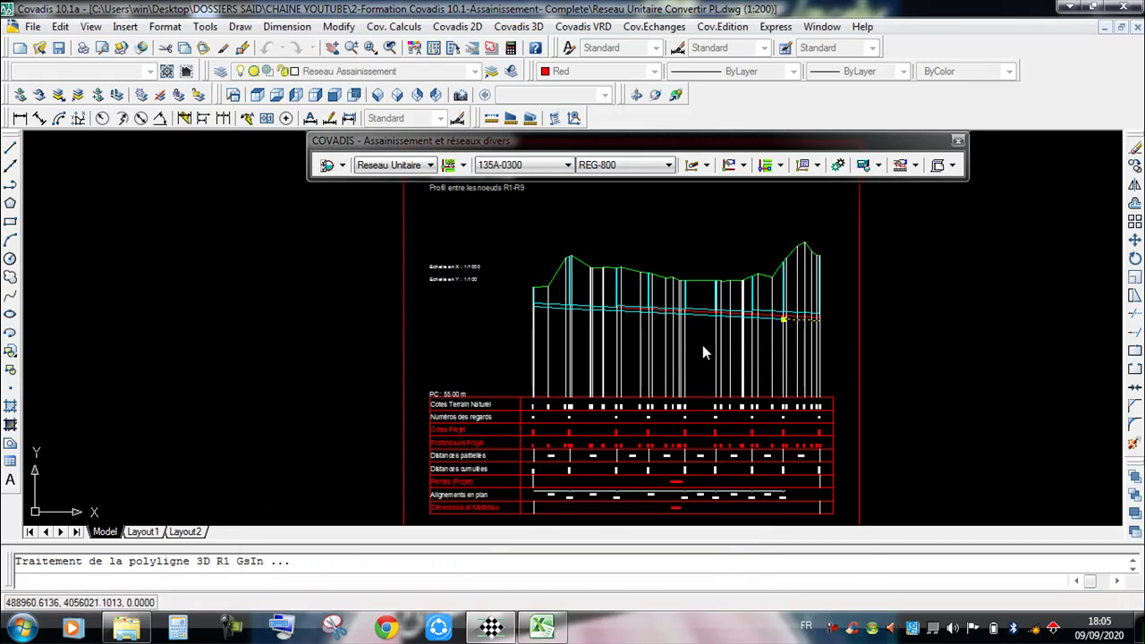
Step: Examine the redrawn R1-R9 long profile and its data table along the whole pipe run
scroll(678, 344, "up", 5)
middle_click_drag(549, 369, 667, 382)
middle_click_drag(429, 344, 593, 325)
middle_click_drag(257, 313, 365, 290)
scroll(367, 289, "down", 9)
middle_click_drag(344, 508, 470, 375)
scroll(458, 393, "up", 5)
scroll(508, 276, "up", 4)
middle_click_drag(626, 320, 248, 387)
middle_click_drag(618, 373, 206, 399)
middle_click_drag(579, 403, 357, 416)
scroll(712, 404, "down", 8)
Step: Review the collector 1 diameters in the Excel sheet, then return to the long profile in Covadis
left_click(543, 627)
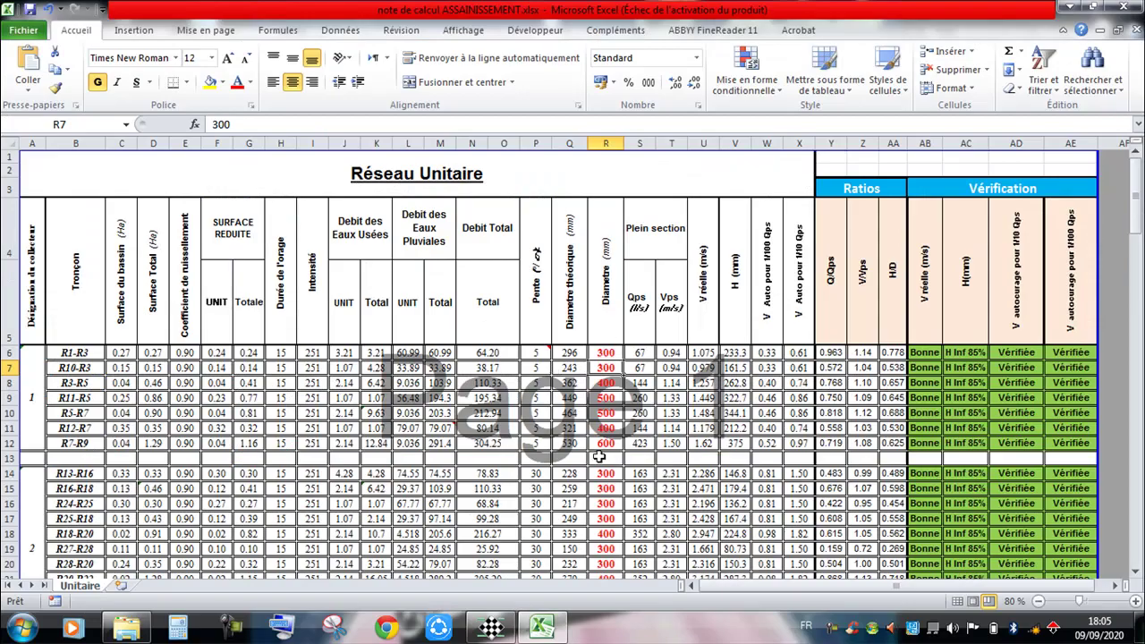
left_click(491, 631)
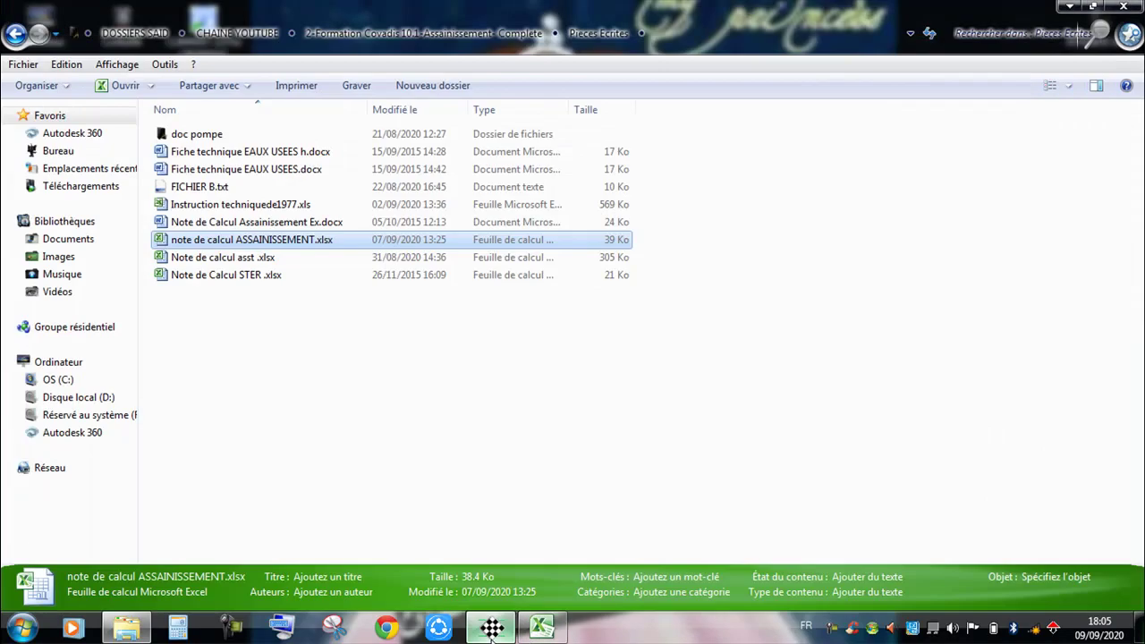
right_click(492, 631)
left_click(556, 327)
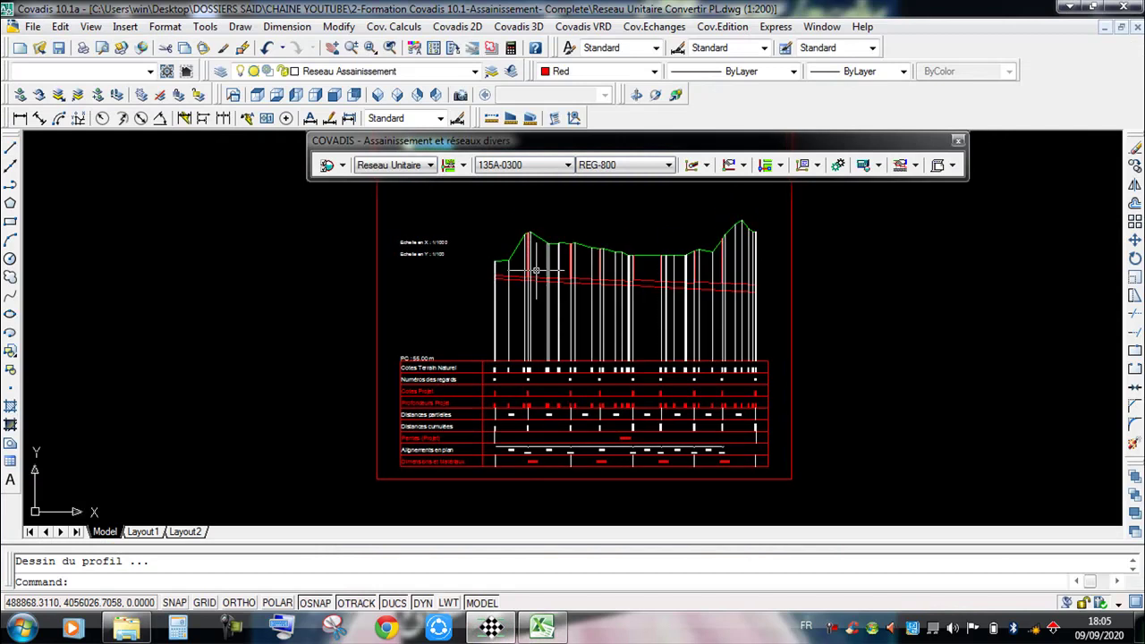
middle_click_drag(484, 316, 573, 332)
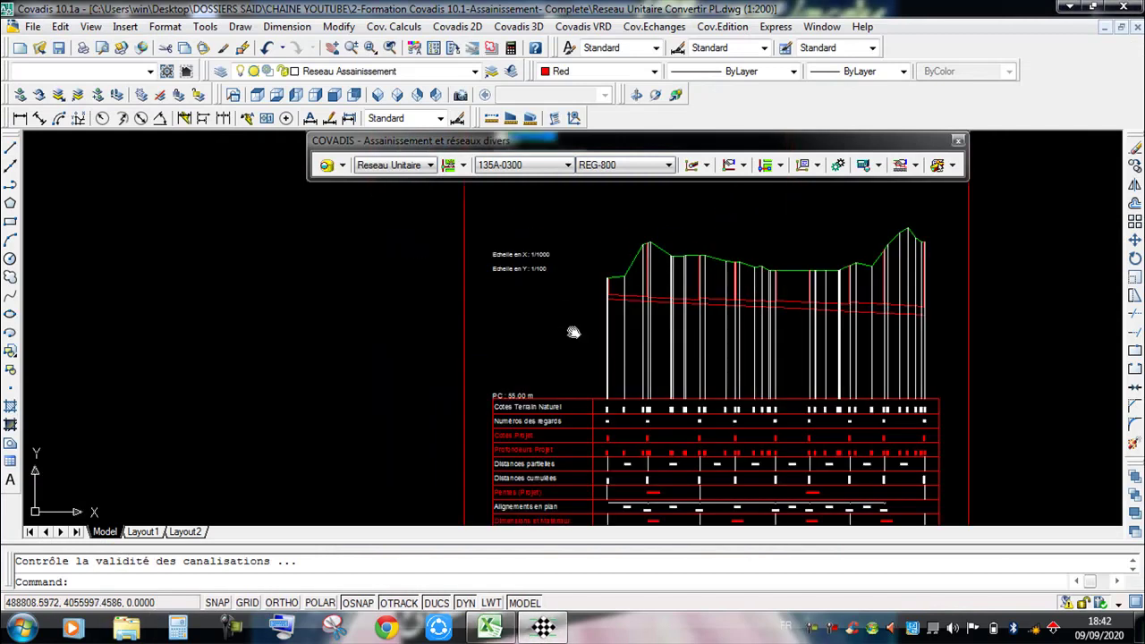
scroll(514, 290, "down", 2)
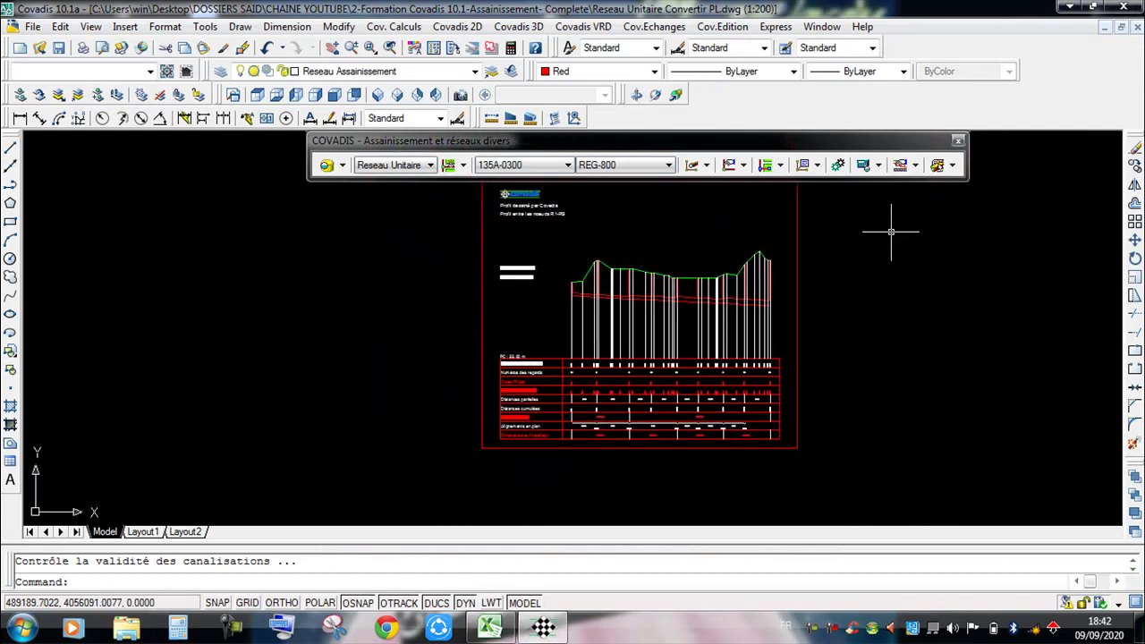
scroll(540, 324, "up", 2)
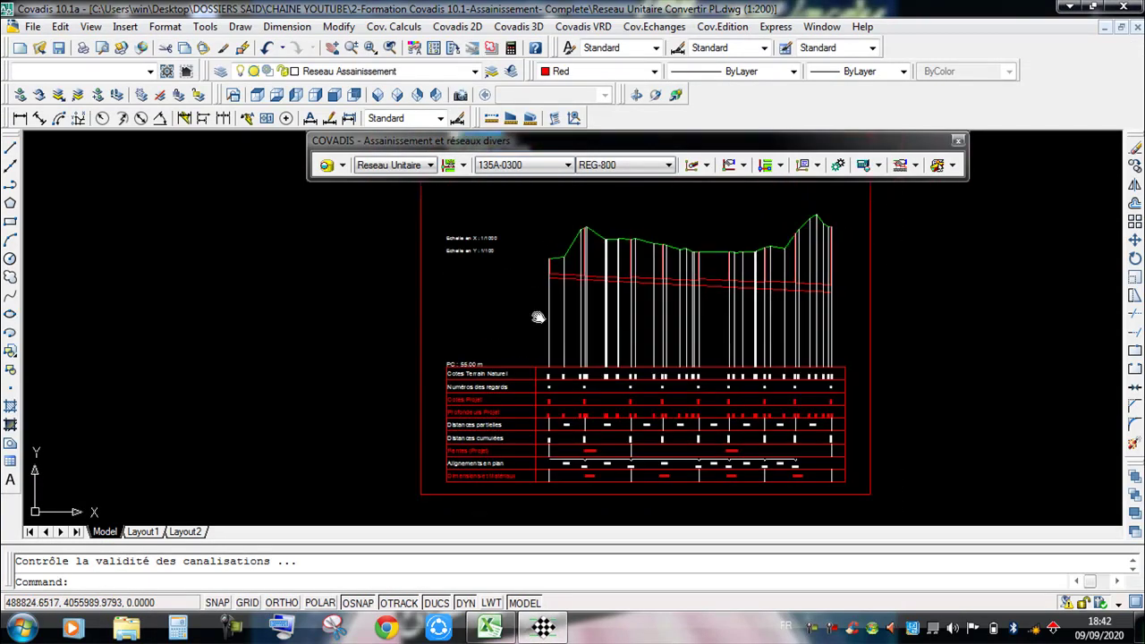
middle_click_drag(530, 293, 519, 312)
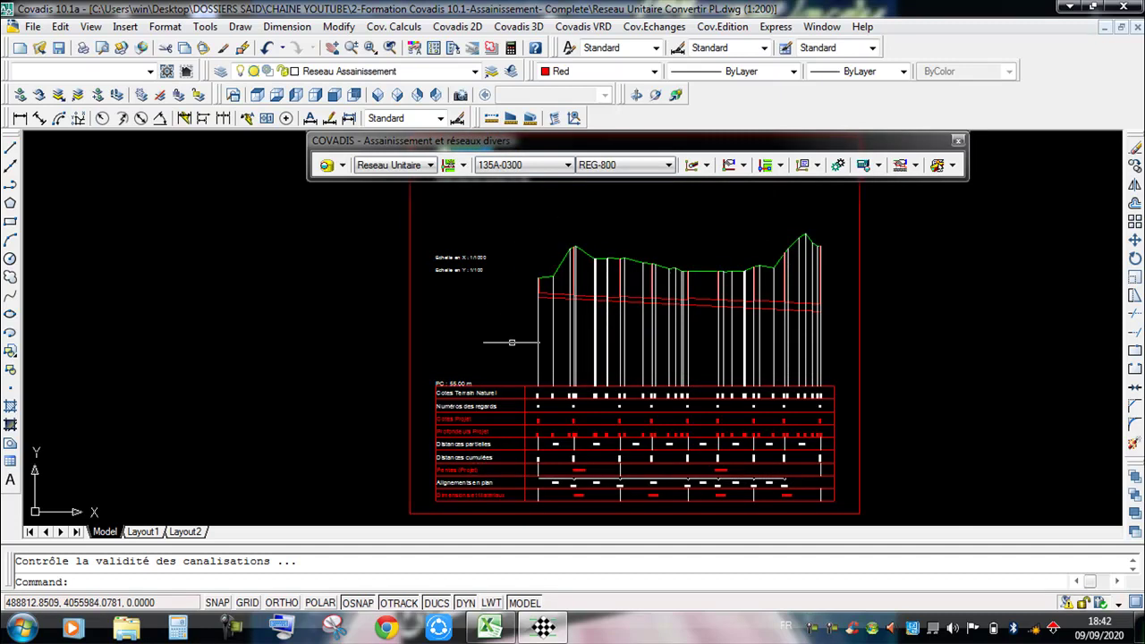
Step: Start the cross-profile drawing between two nodes, choosing R1 as the first node and R3 as the second
left_click(915, 165)
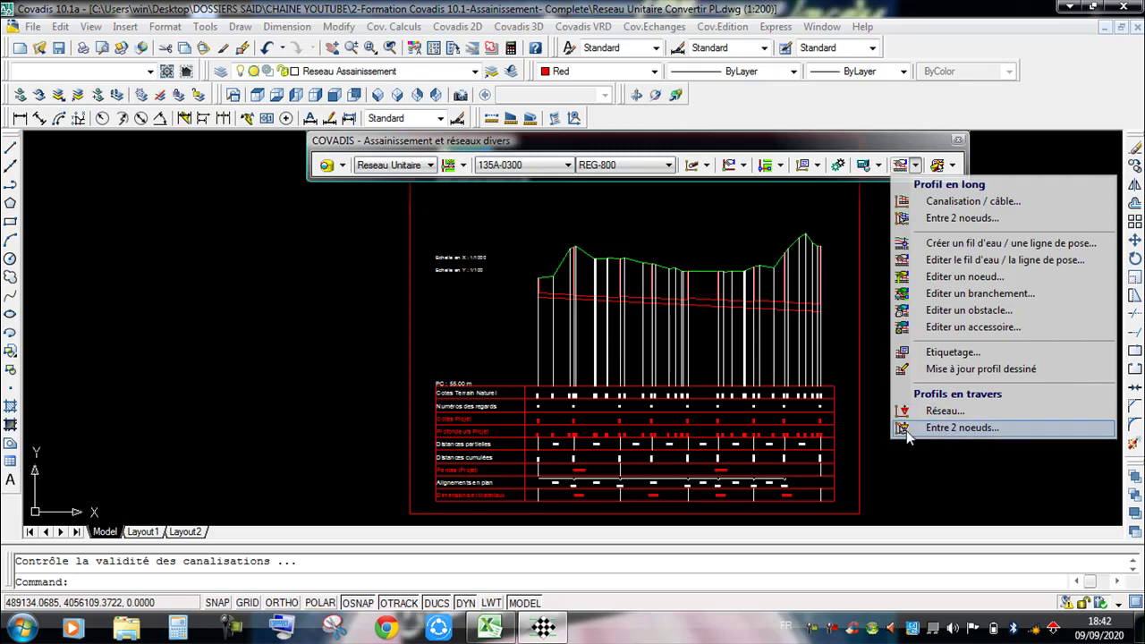
left_click(971, 429)
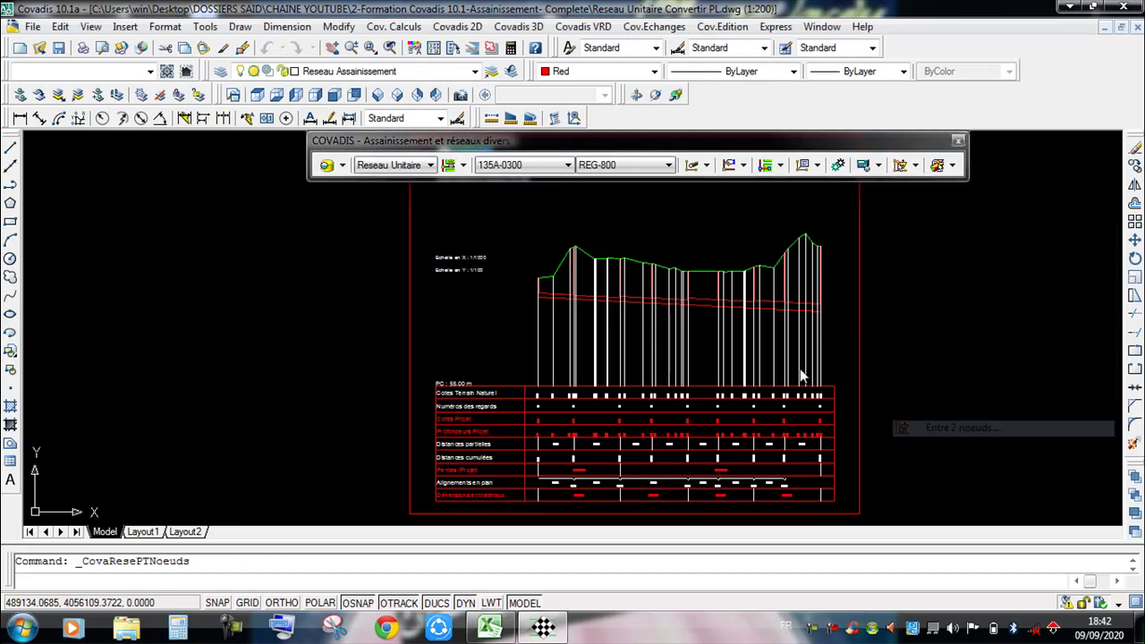
scroll(816, 317, "down", 10)
scroll(690, 384, "up", 10)
middle_click_drag(625, 498, 621, 376)
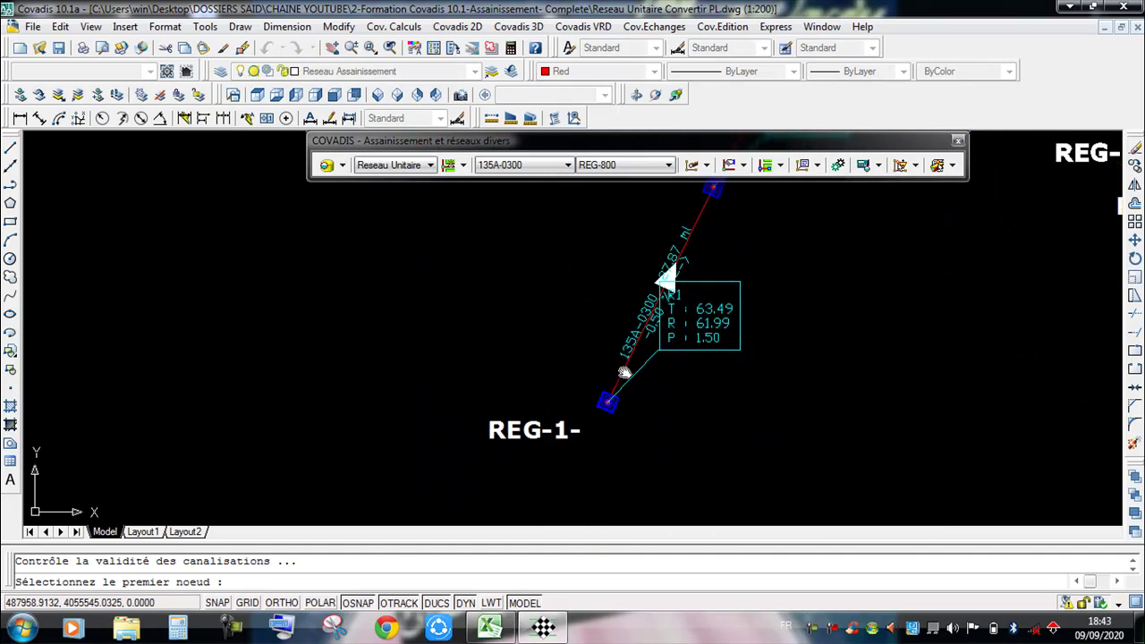
scroll(609, 403, "up", 4)
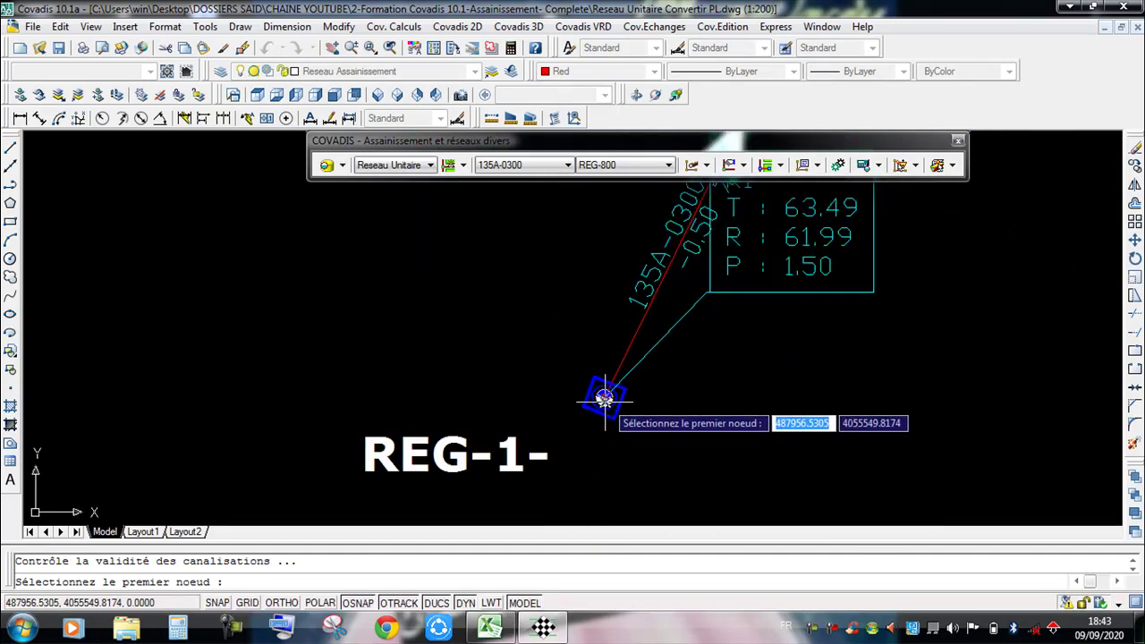
left_click(605, 398)
scroll(747, 261, "down", 8)
scroll(721, 351, "up", 8)
middle_click_drag(716, 367, 799, 121)
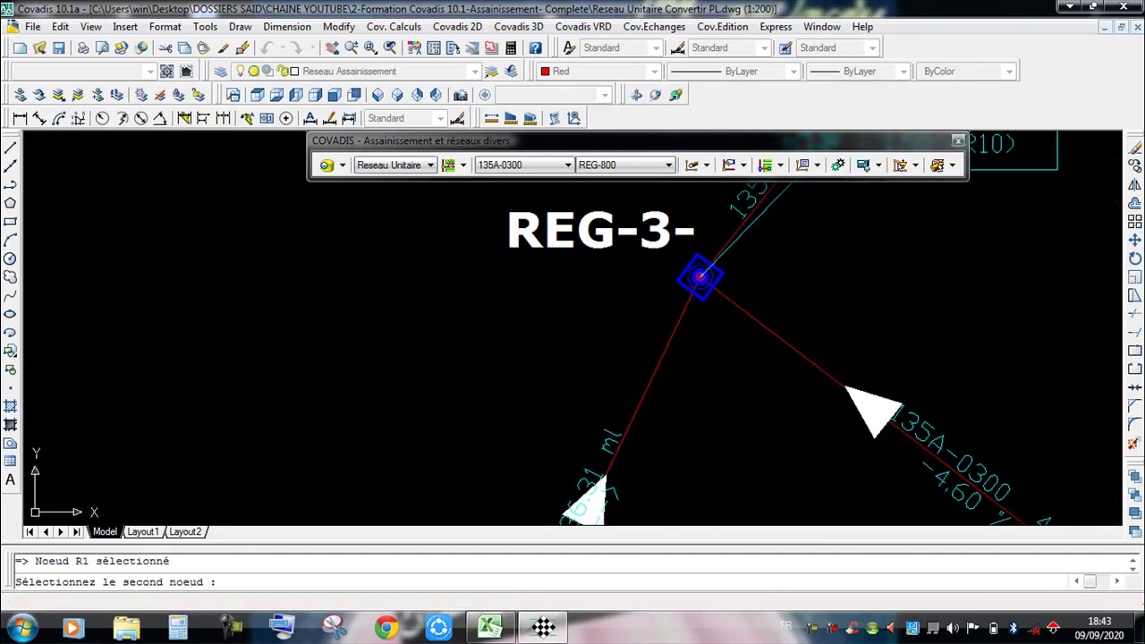
left_click(695, 272)
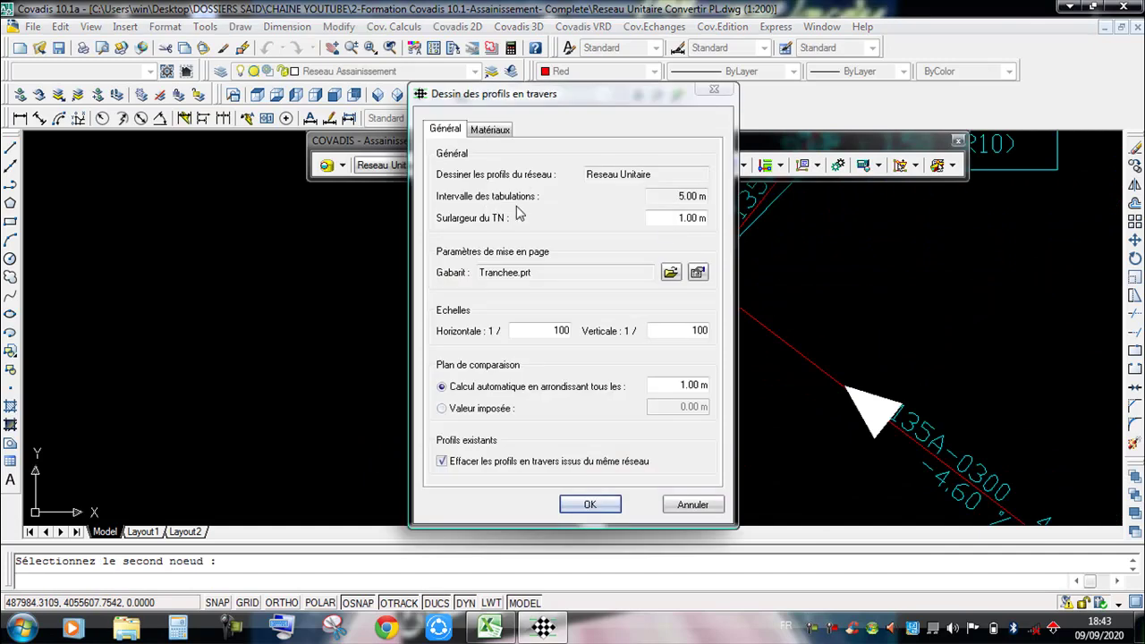
Step: Review the tabulation interval and the material definitions of the TV backfill, SH pipe surround and SC3 laying bed
left_click_drag(665, 196, 708, 201)
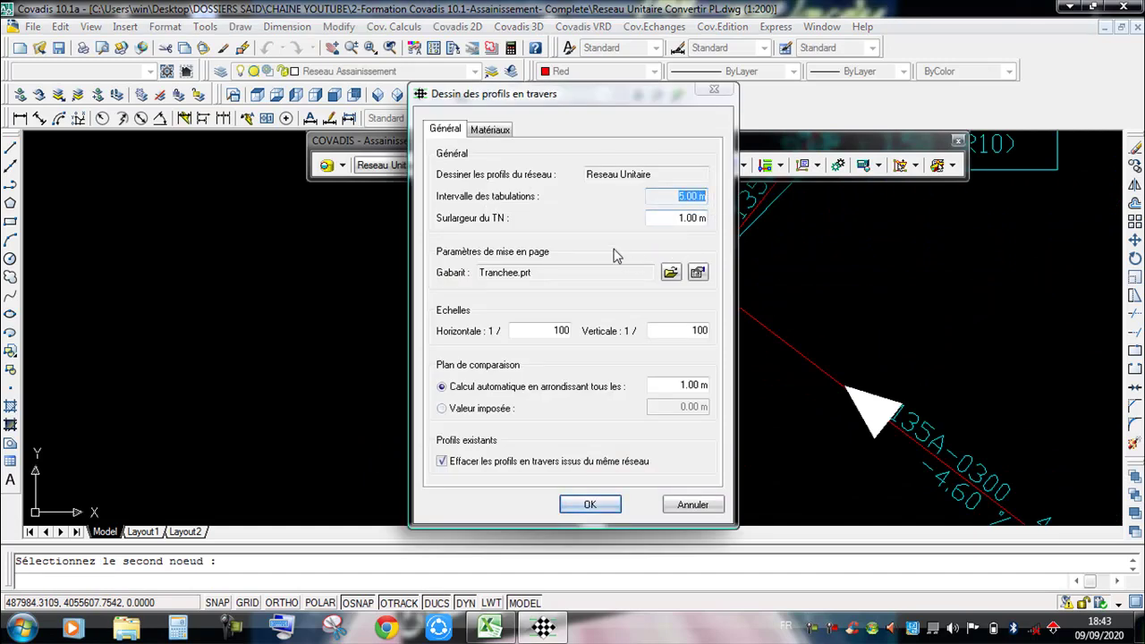
left_click(489, 131)
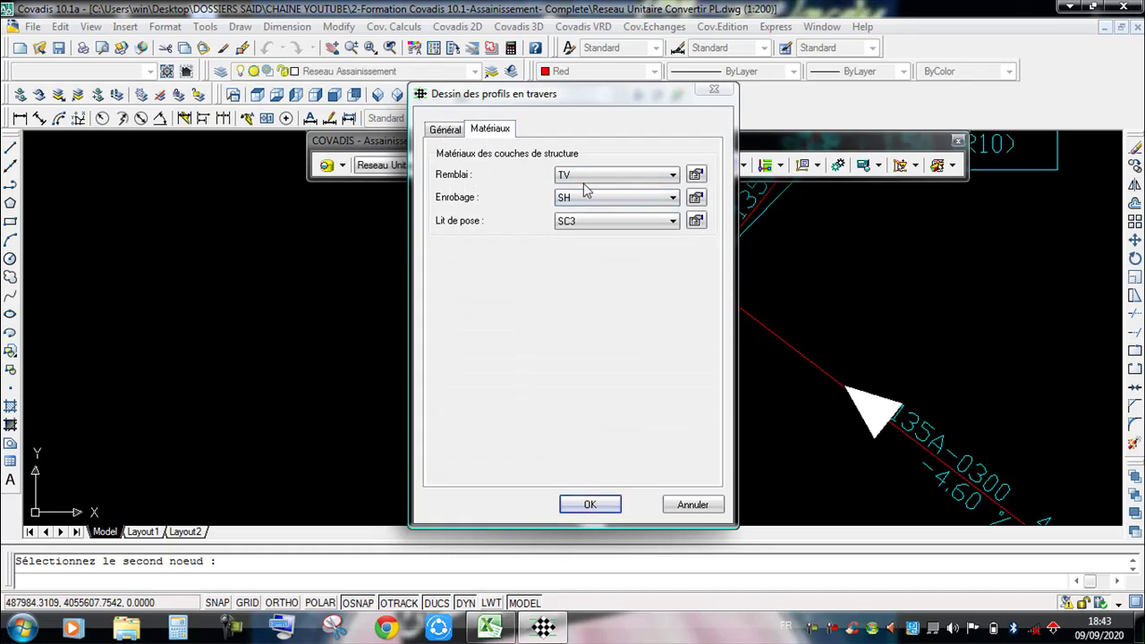
left_click(696, 175)
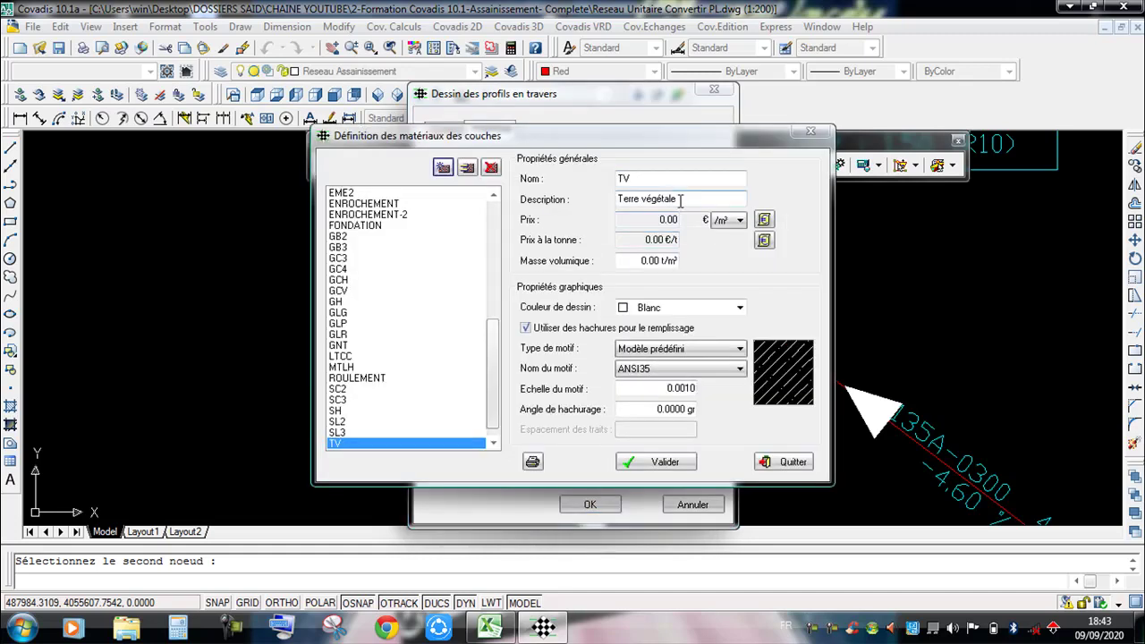
left_click_drag(681, 201, 570, 193)
left_click(678, 465)
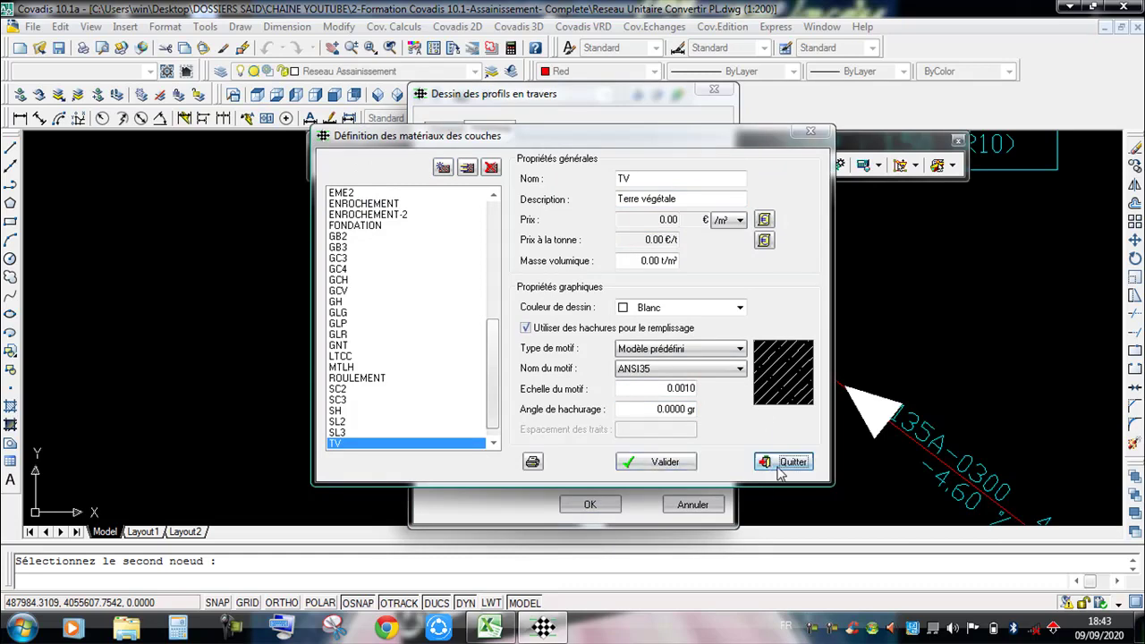
left_click(782, 463)
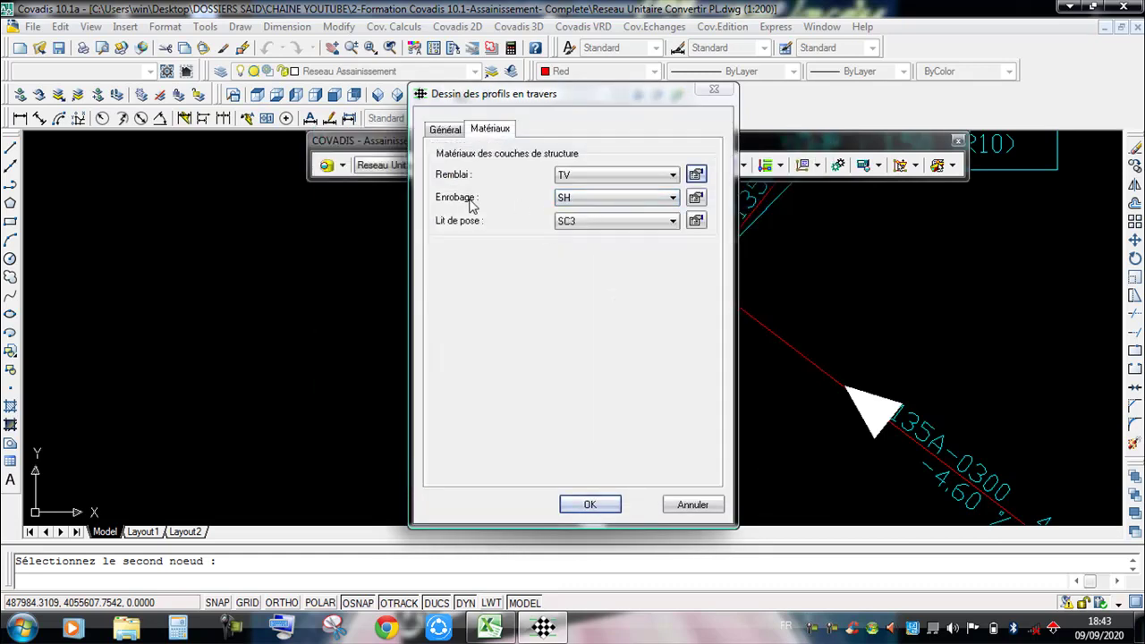
left_click(696, 198)
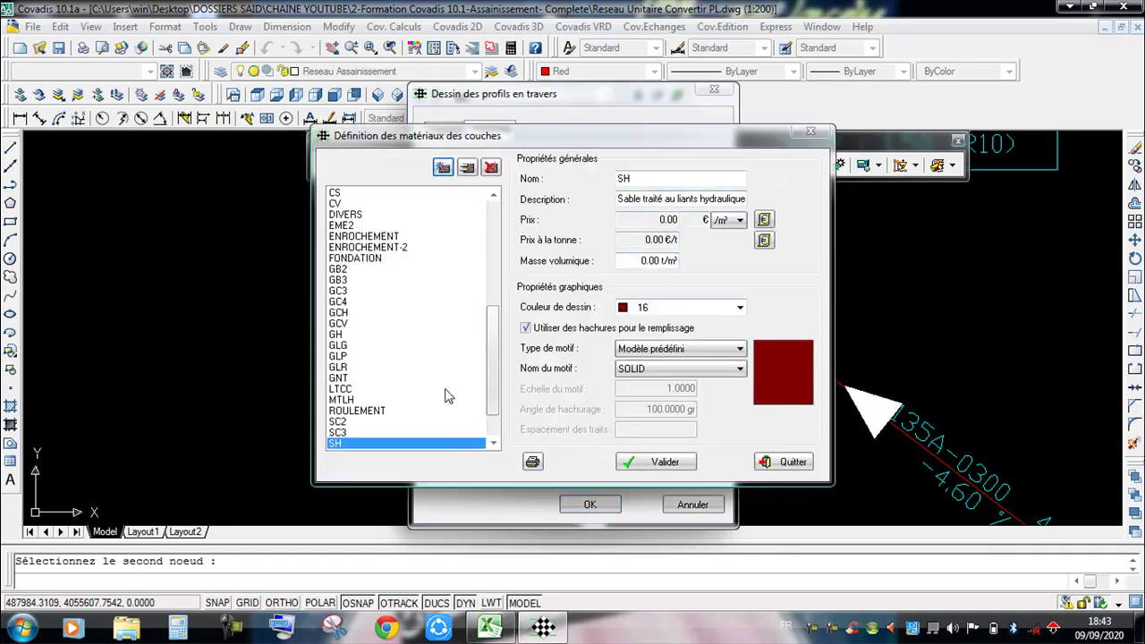
left_click(356, 433)
left_click(346, 445)
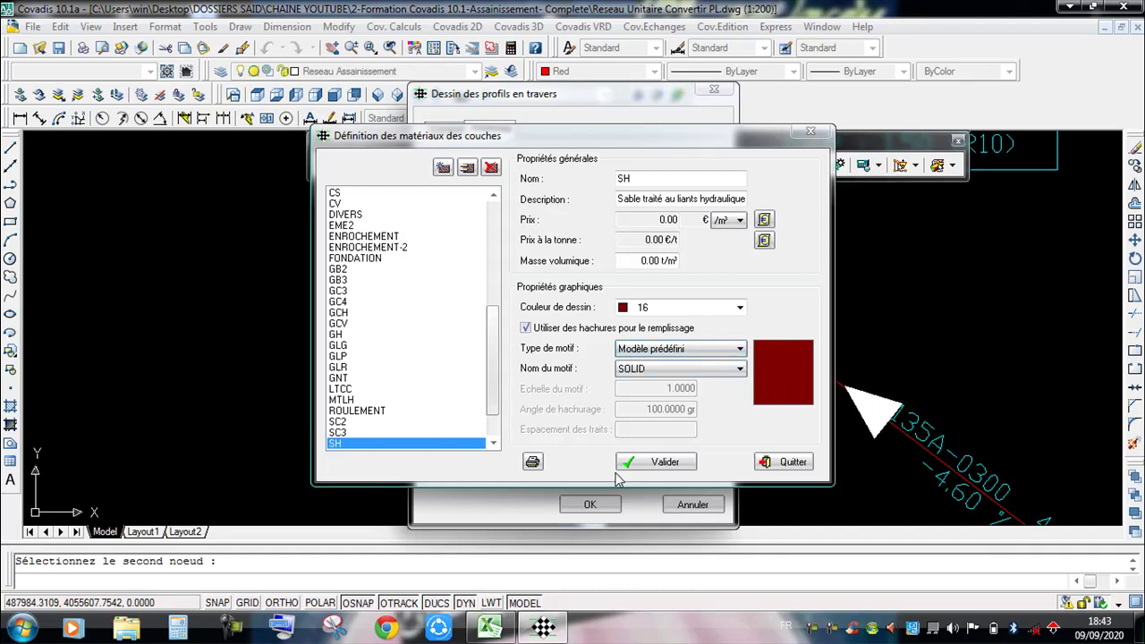
left_click(793, 462)
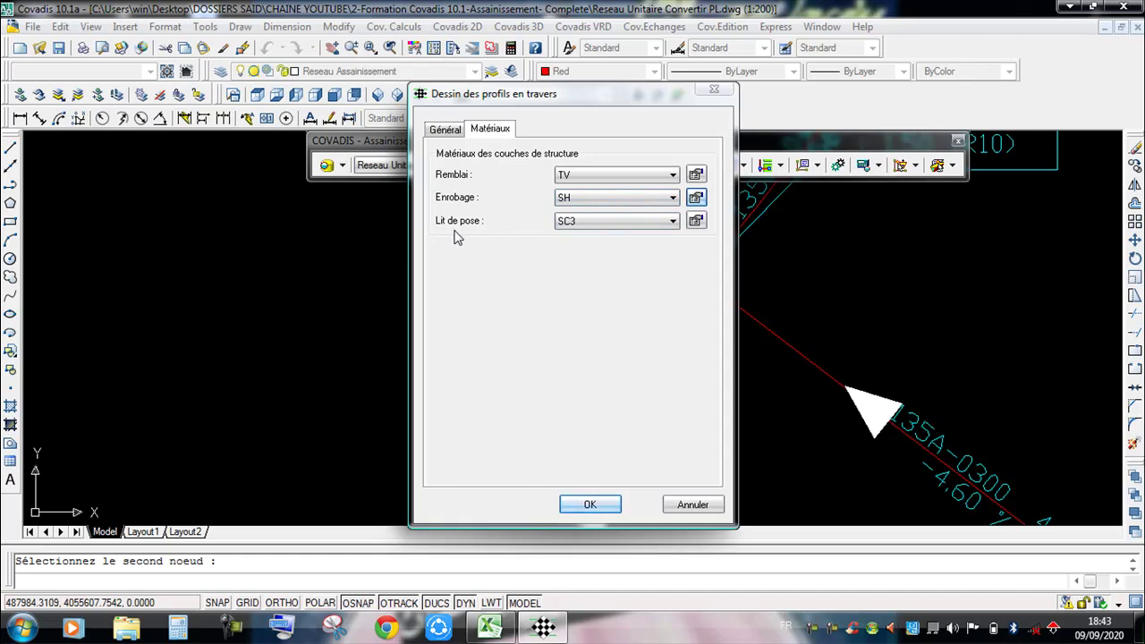
left_click(696, 221)
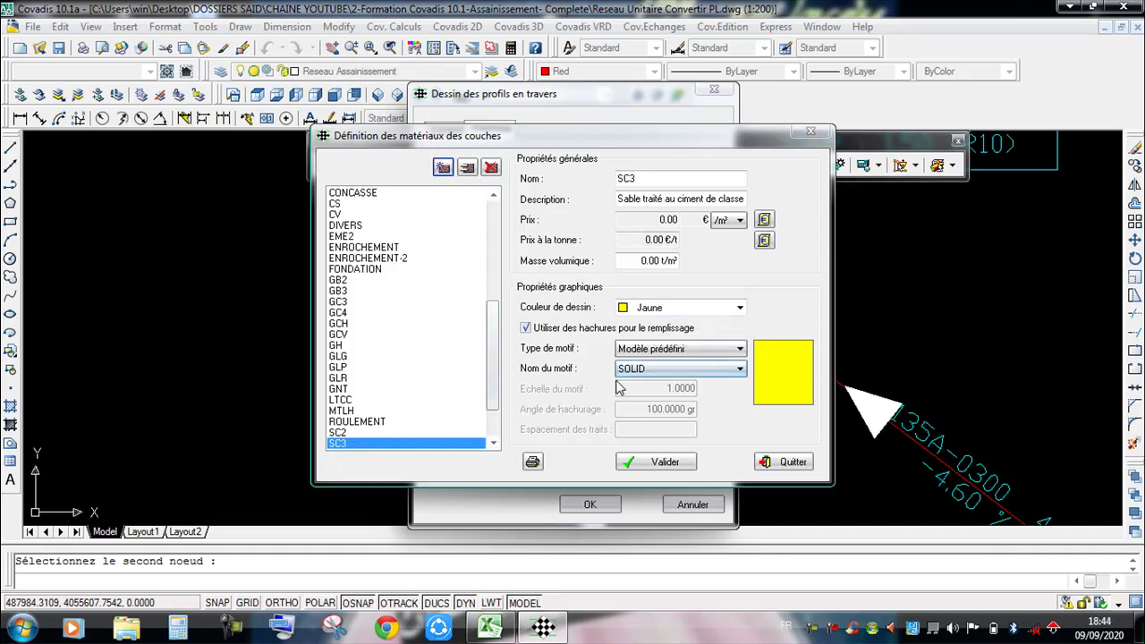
left_click(665, 462)
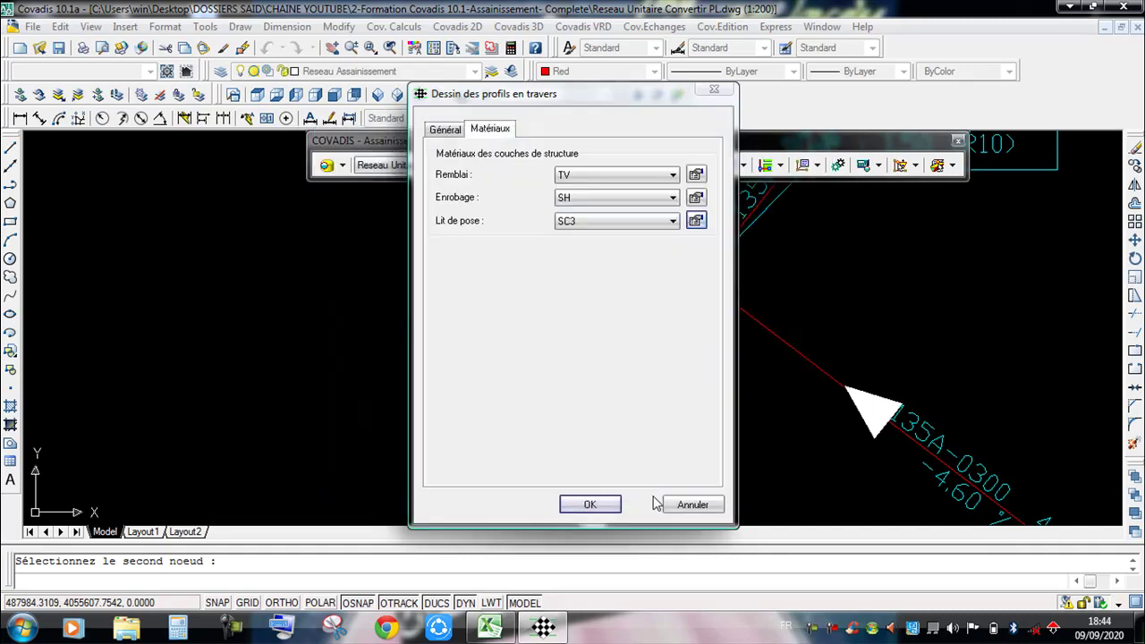
Step: Draw the cross profiles with the Tranchee.prt template at 1/100 scales, placing the first sheet in the empty area left of the network plan
left_click(448, 129)
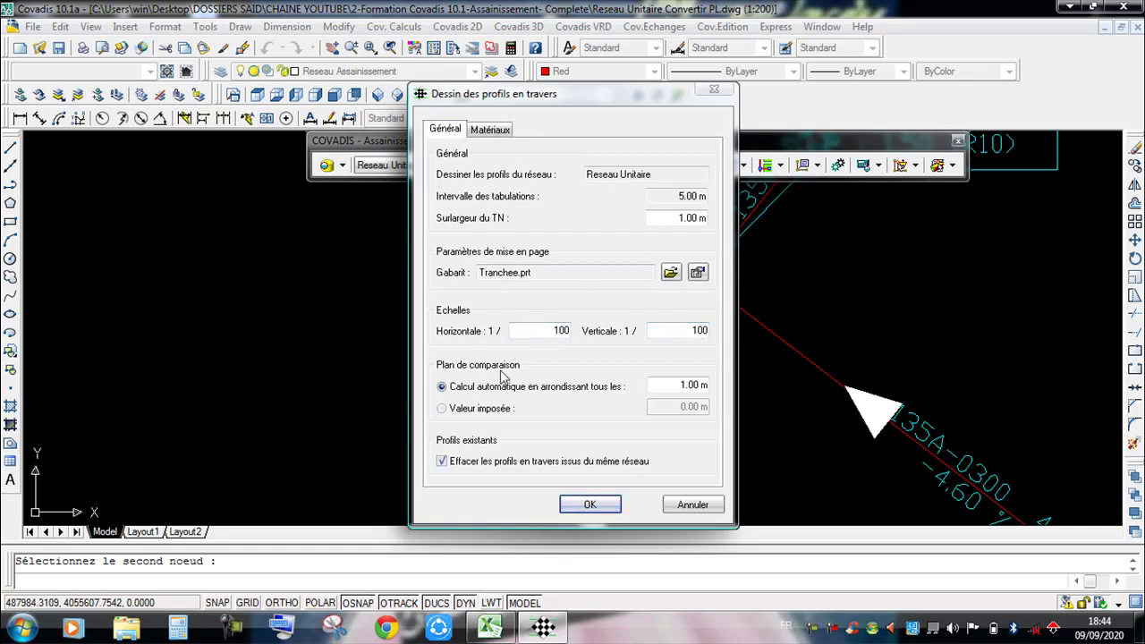
left_click(590, 504)
scroll(481, 398, "down", 5)
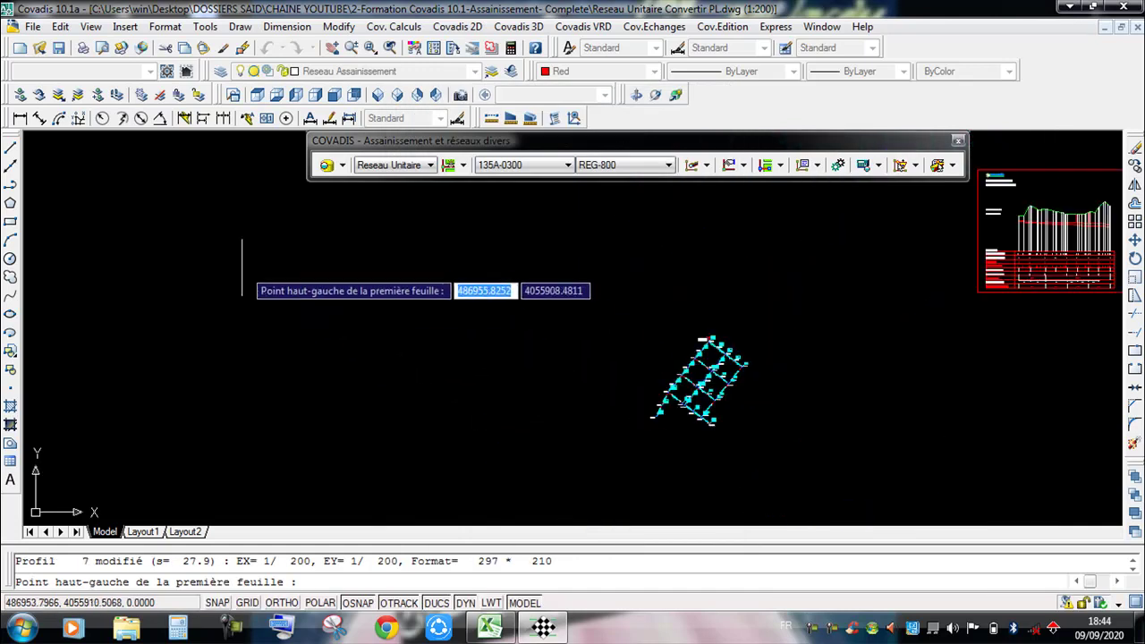
left_click(216, 252)
left_click(374, 408)
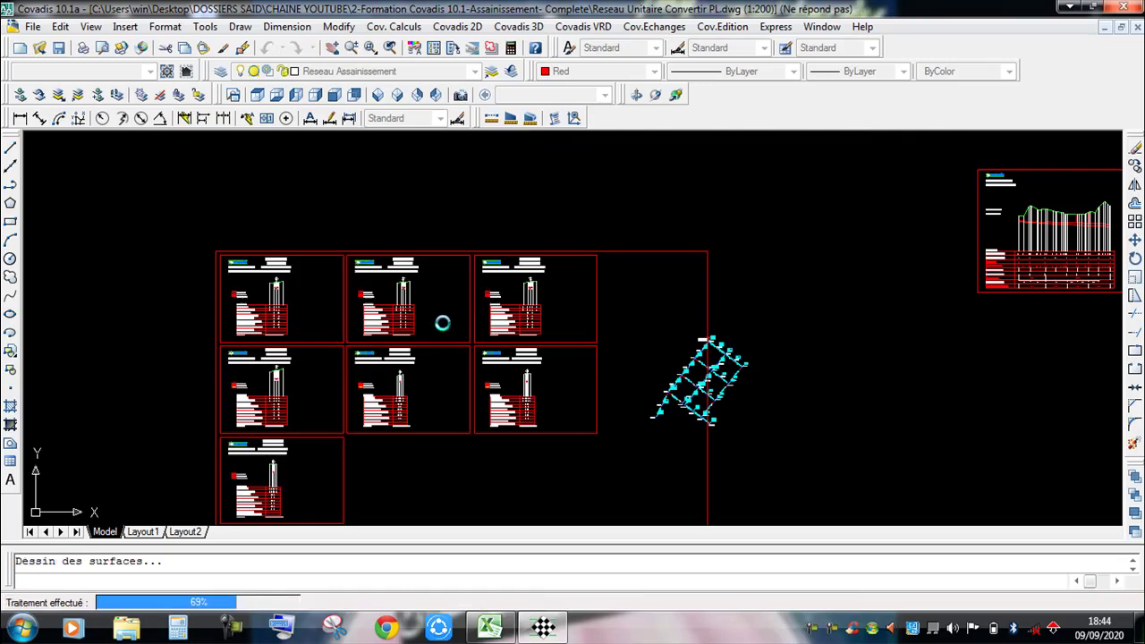
Step: Examine the cross-profile sheets, especially the first R1-R2 section with its trench layers, material area legend and data table
scroll(443, 319, "down", 2)
mouse_move(376, 306)
middle_mouse_down()
mouse_move(435, 305)
mouse_move(450, 286)
middle_mouse_up()
scroll(478, 259, "down", 2)
mouse_move(478, 371)
middle_mouse_down()
mouse_move(477, 260)
mouse_move(490, 318)
middle_mouse_up()
scroll(433, 253, "up", 10)
middle_click_drag(502, 260, 573, 343)
scroll(661, 207, "down", 5)
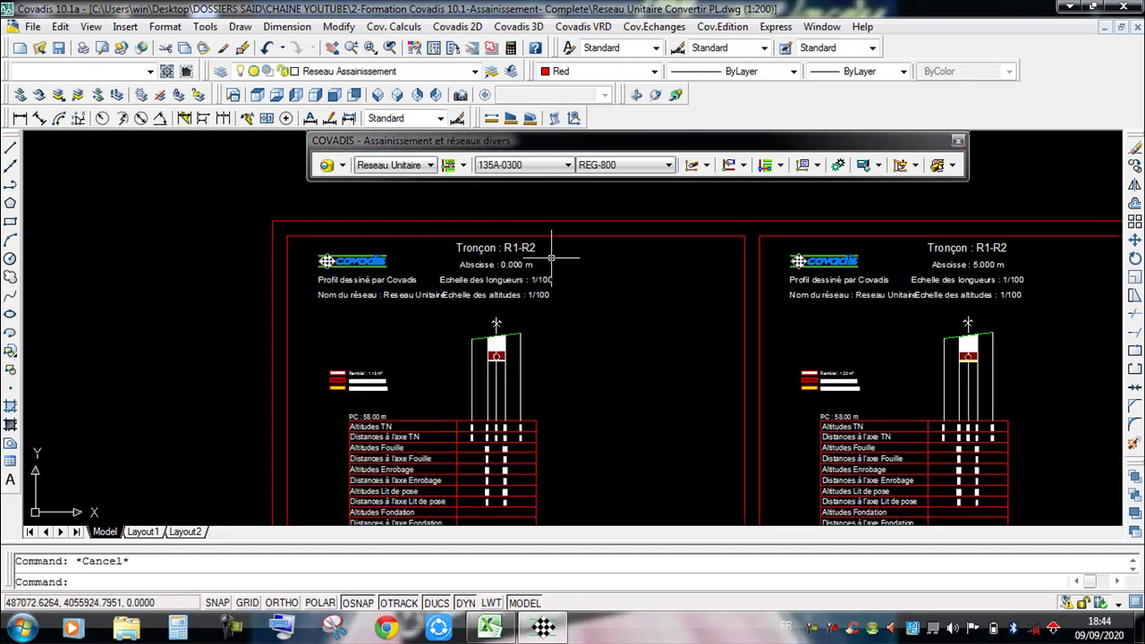
scroll(372, 360, "up", 3)
middle_click_drag(409, 368, 468, 277)
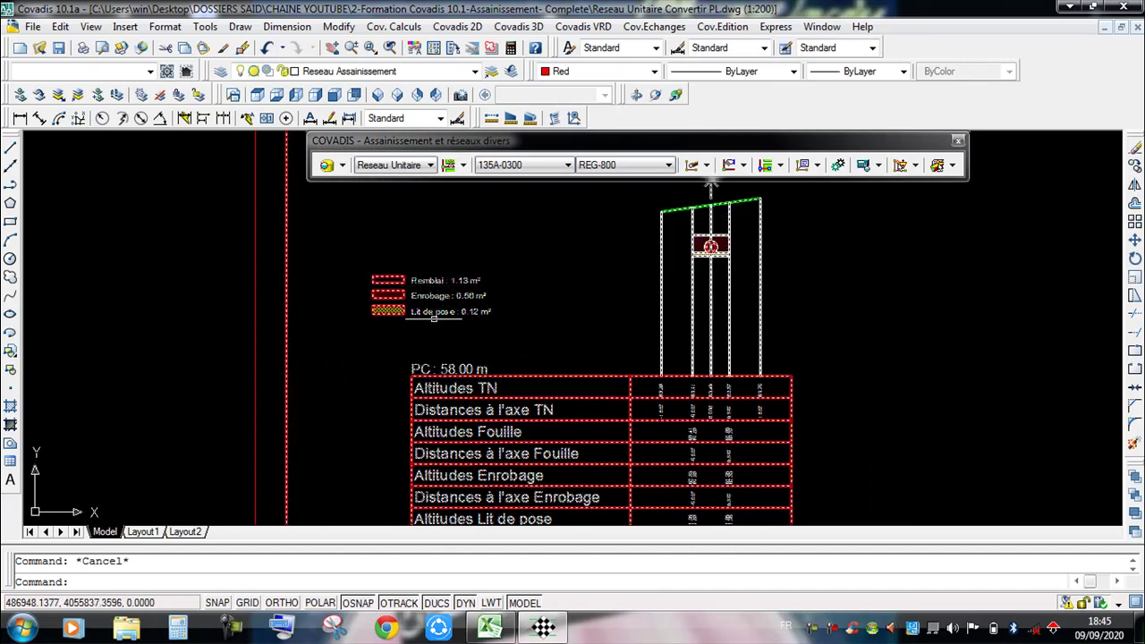
middle_click_drag(446, 346, 360, 375)
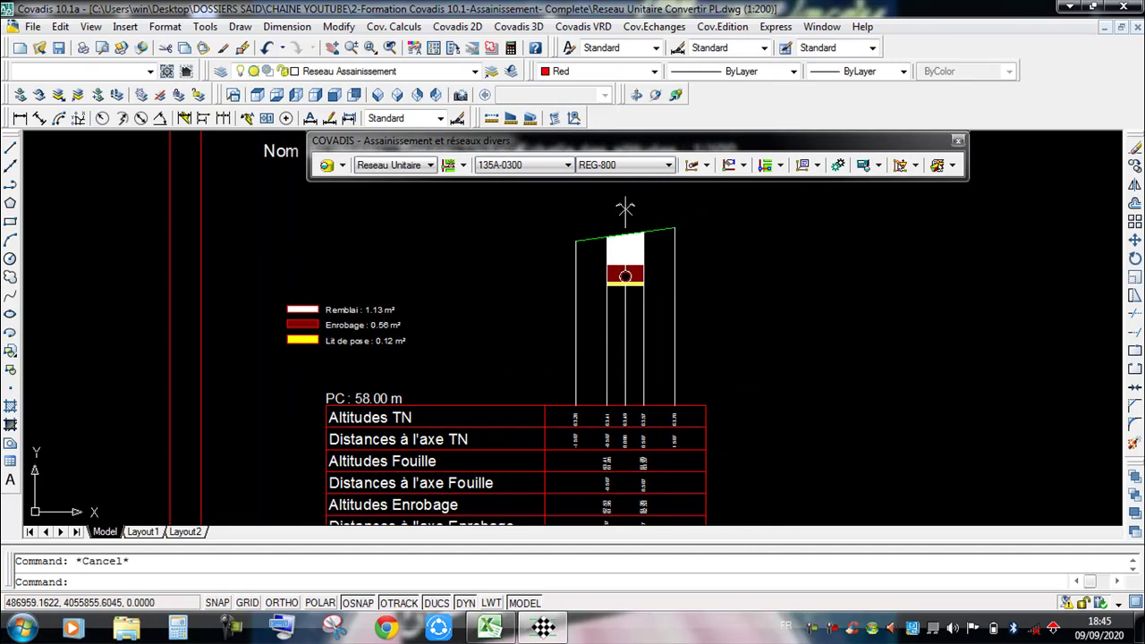
Step: Generate the summary of the network's elements (Récapitulatif des éléments) as an Excel workbook and dismiss the Office activation assistant
scroll(382, 291, "down", 10)
left_click(917, 166)
left_click(918, 168)
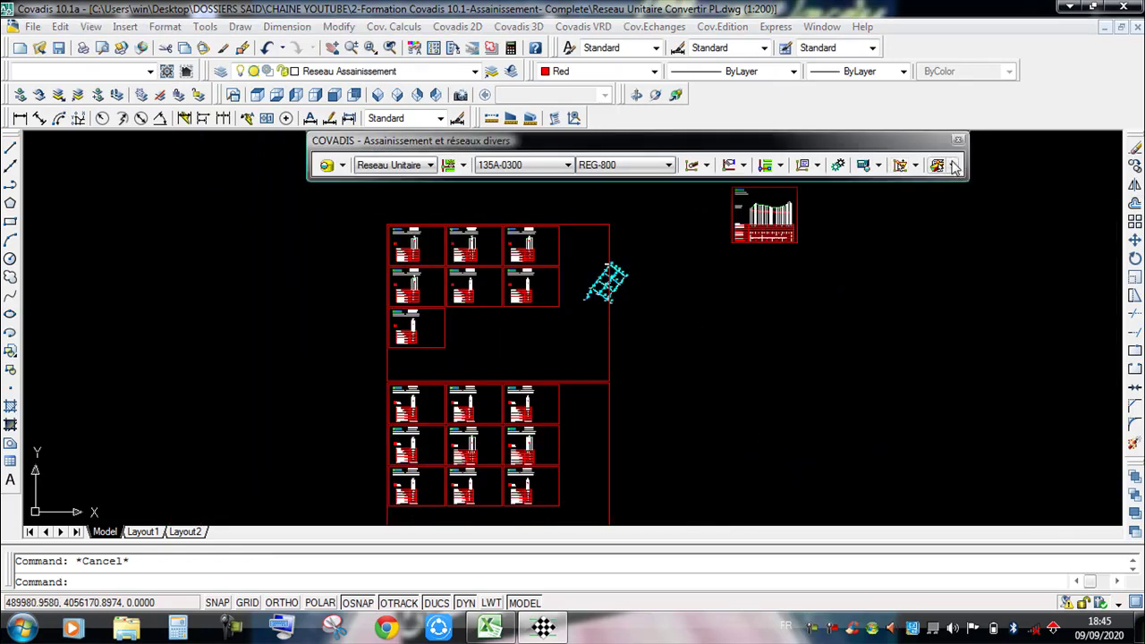
left_click(952, 166)
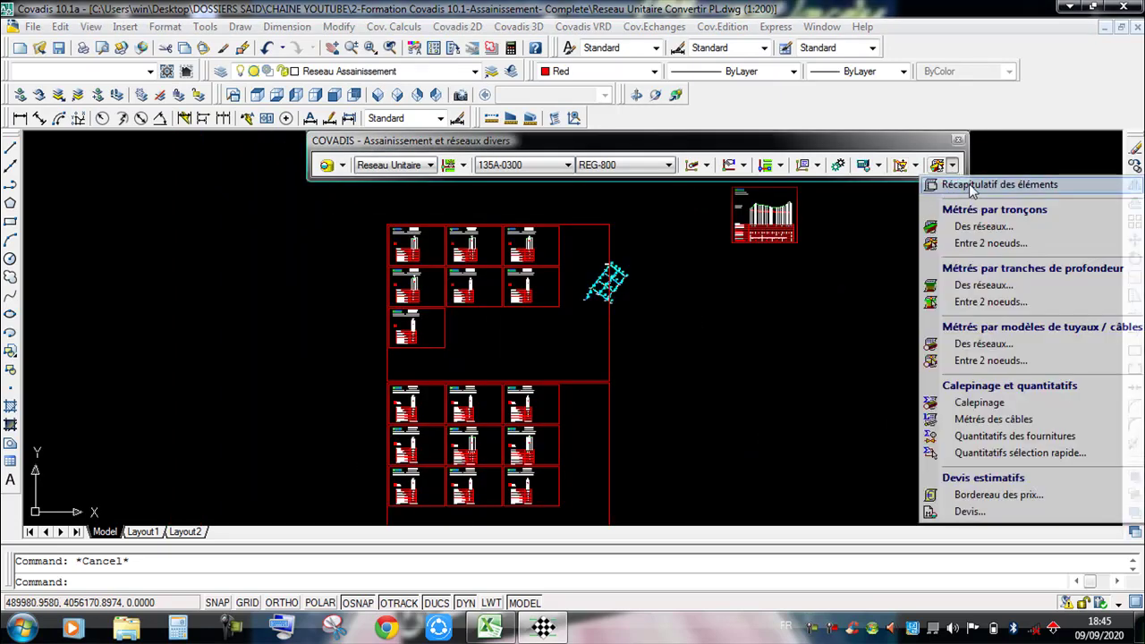
left_click(1038, 185)
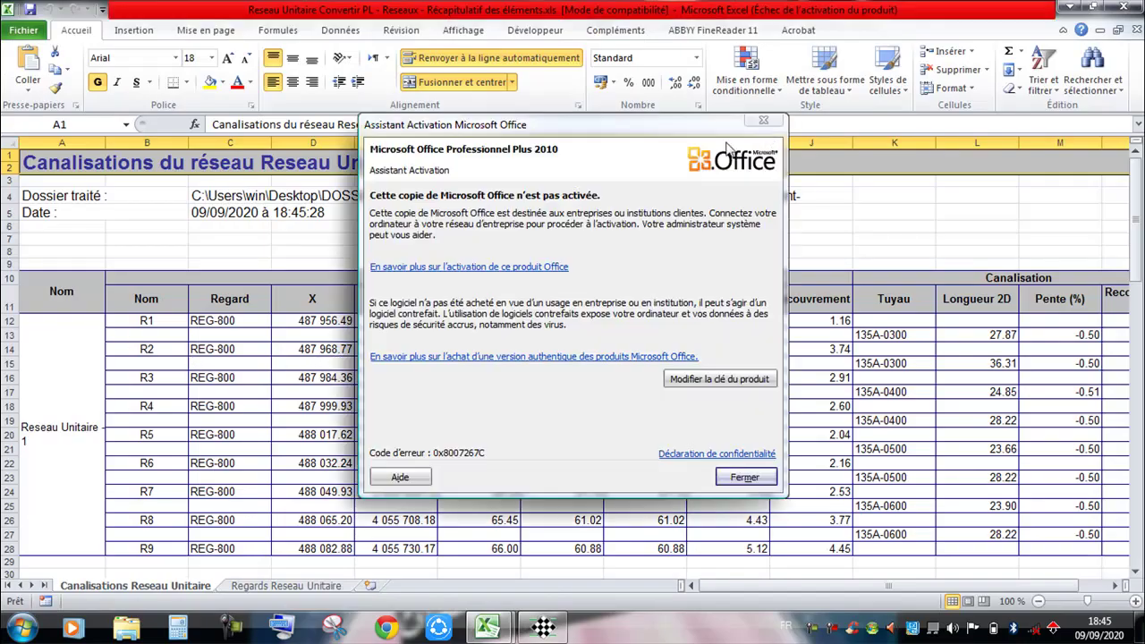
left_click(773, 123)
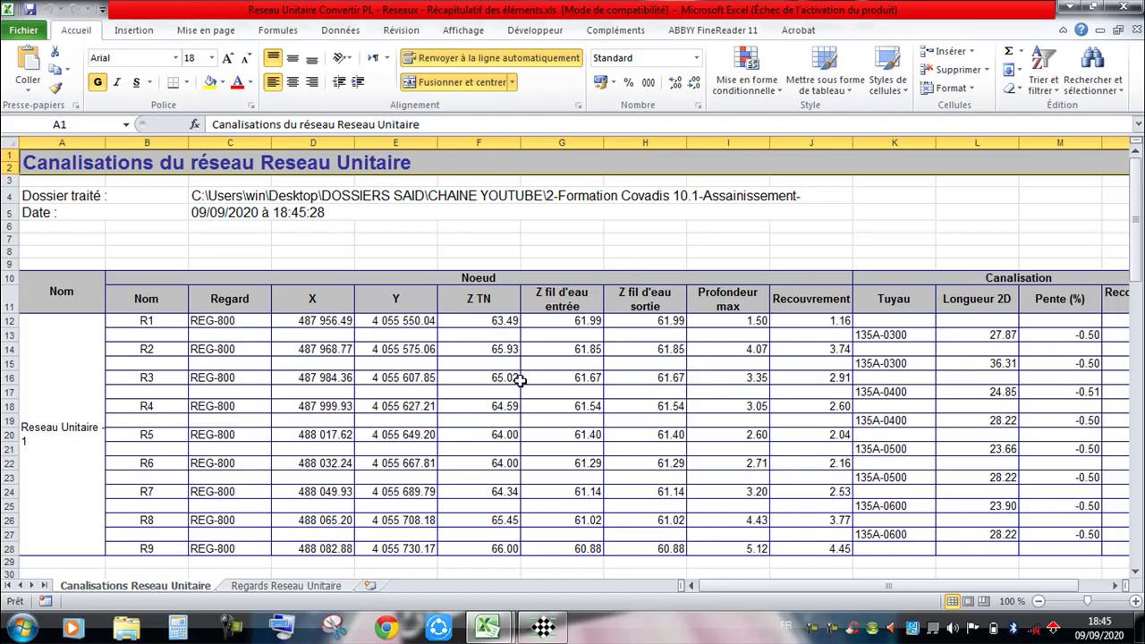
Step: Switch to Covadis, generate the Métrés par tronçons takeoff between nodes R1 and R3 as an Excel workbook, and dismiss the Office activation assistant
key("alt+Tab")
left_click(952, 165)
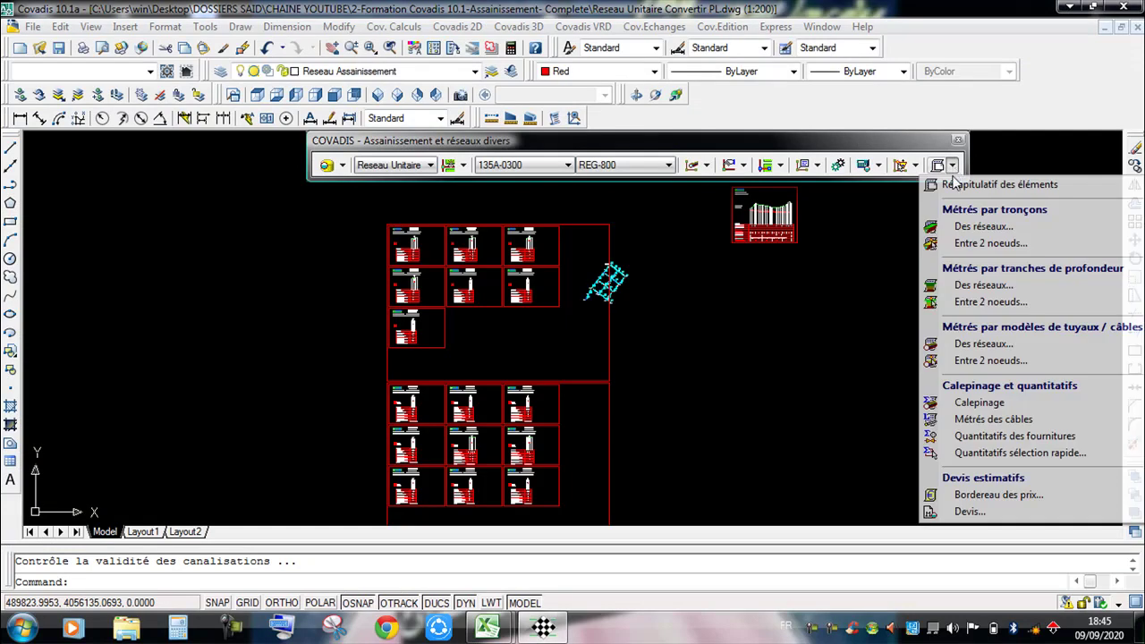
left_click(1009, 243)
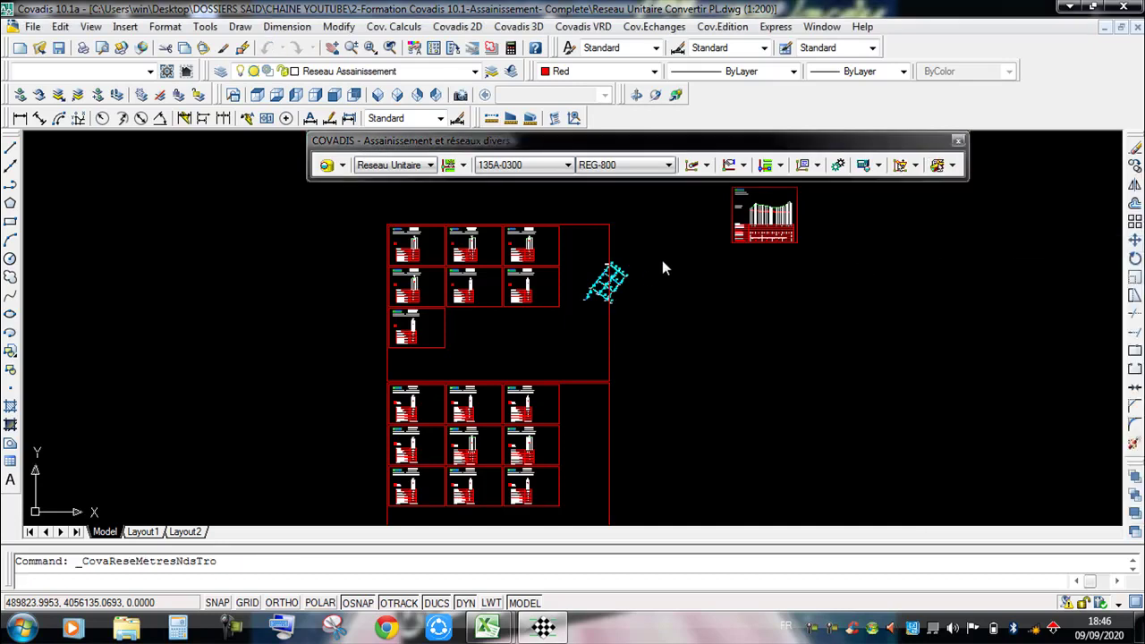
scroll(604, 285, "up", 5)
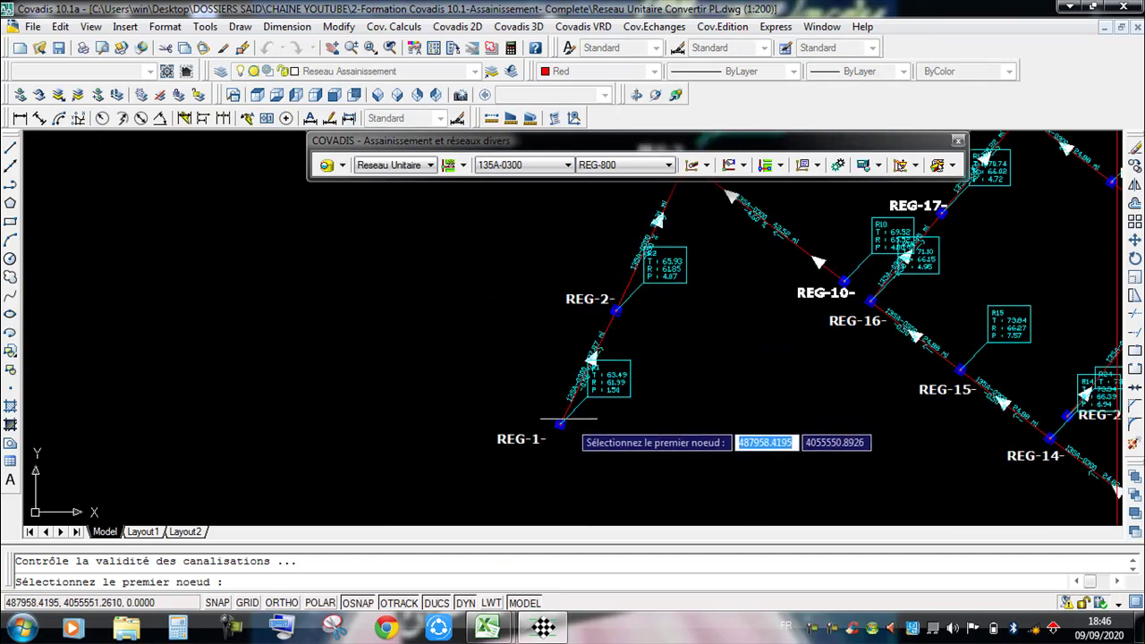
scroll(564, 418, "up", 3)
left_click(512, 453)
scroll(685, 225, "down", 3)
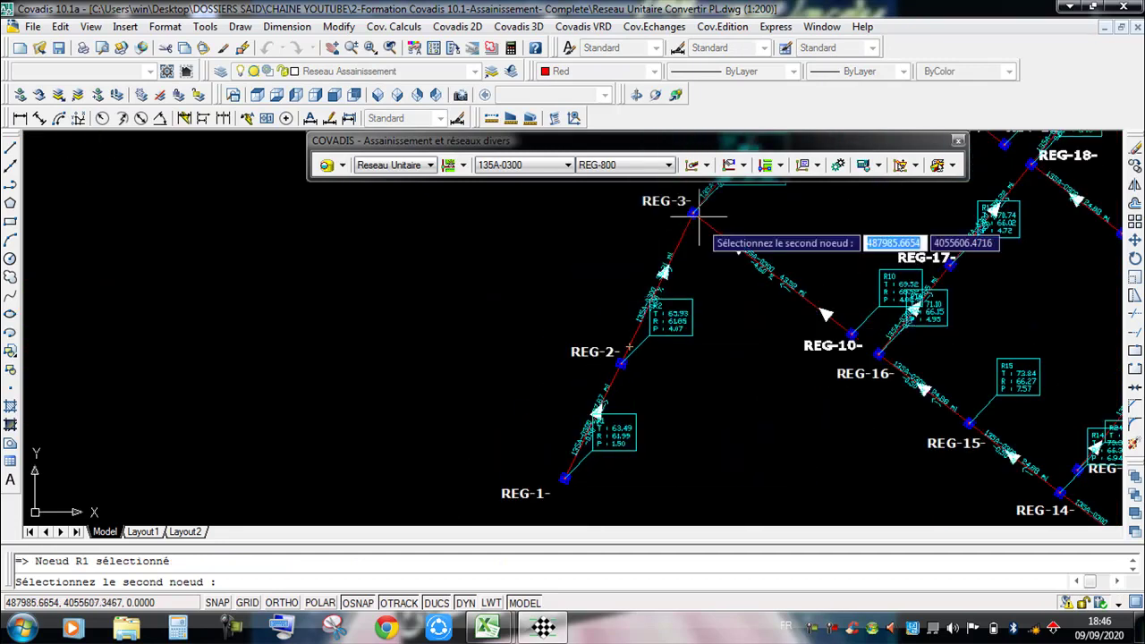
scroll(677, 219, "up", 3)
left_click(678, 219)
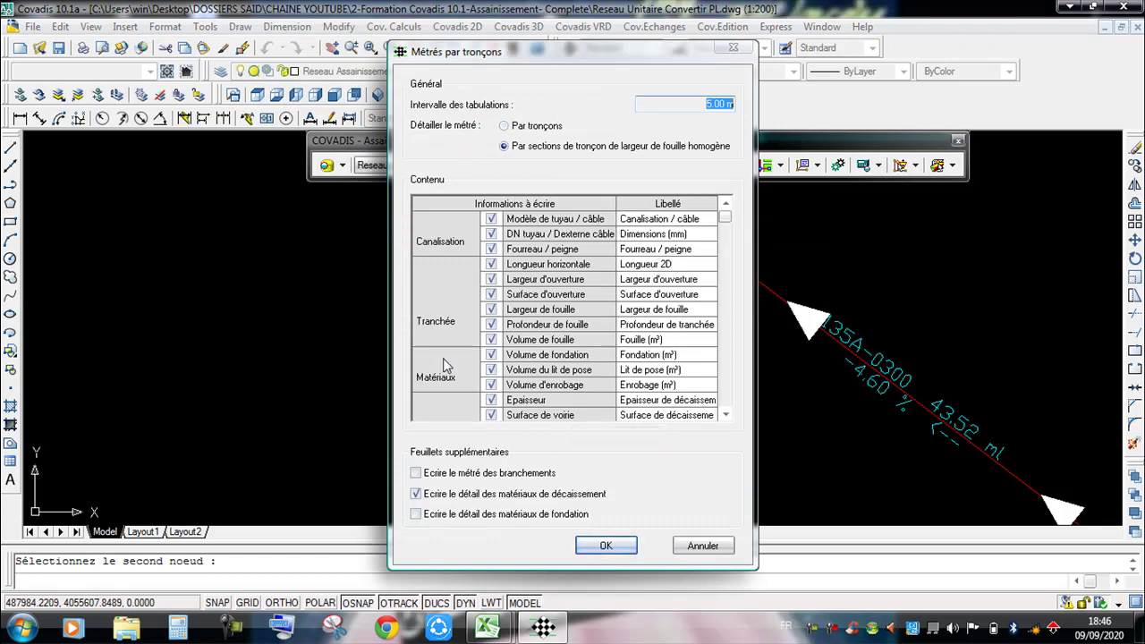
left_click(607, 547)
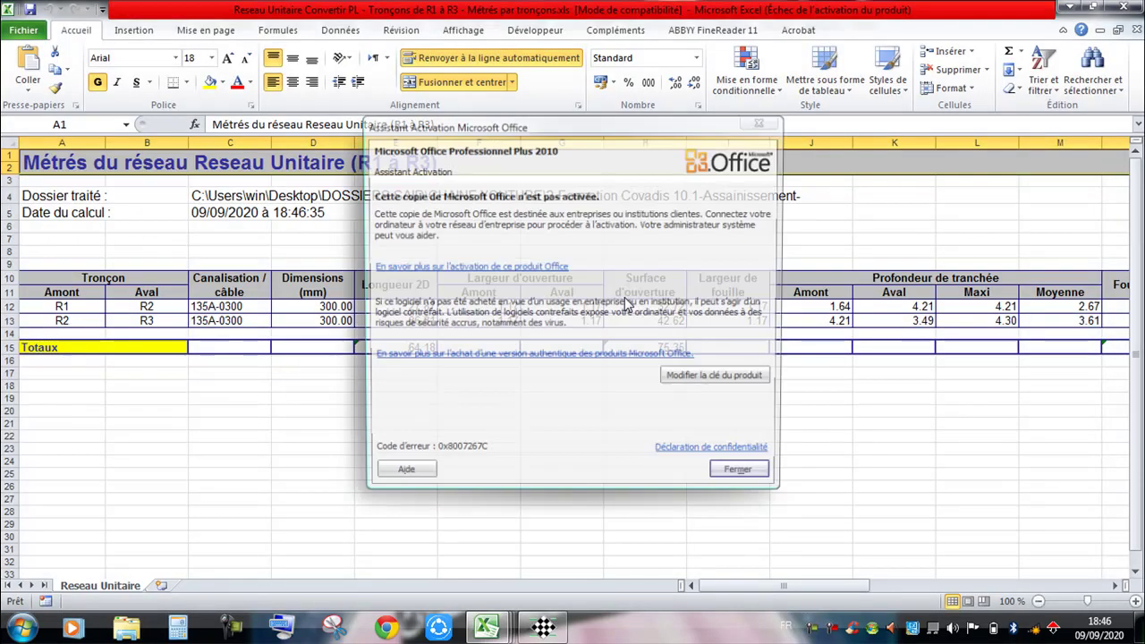
left_click(734, 471)
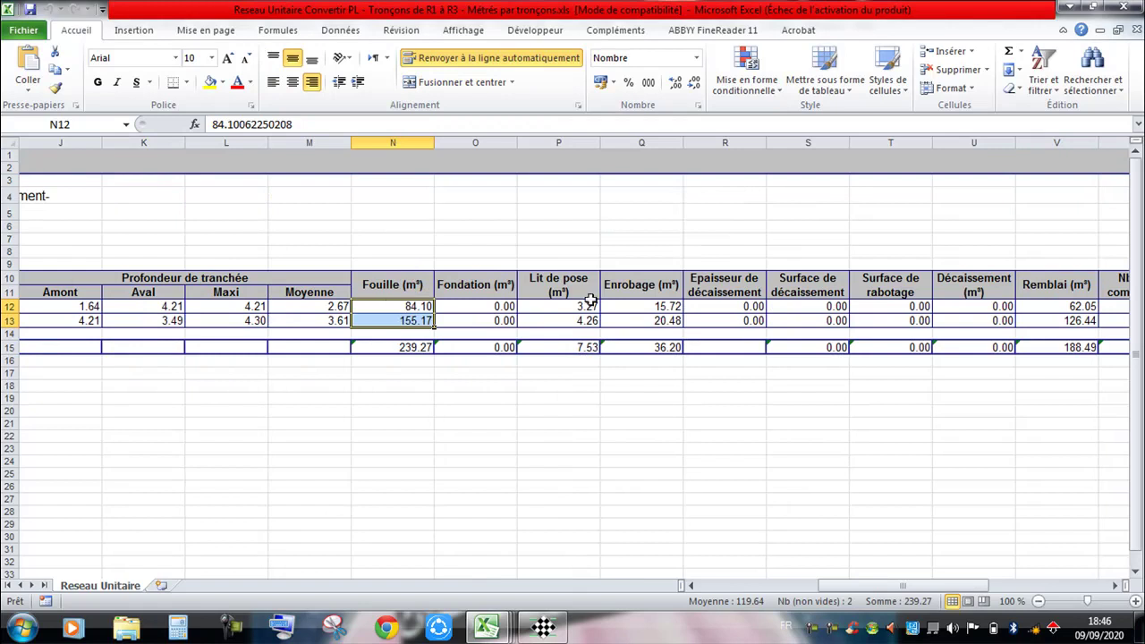
Step: Review the laying bed (Lit de pose) and pipe surround (Enrobage) volumes of sections R1-R2 and R2-R3 in the takeoff workbook
left_click_drag(591, 301, 587, 322)
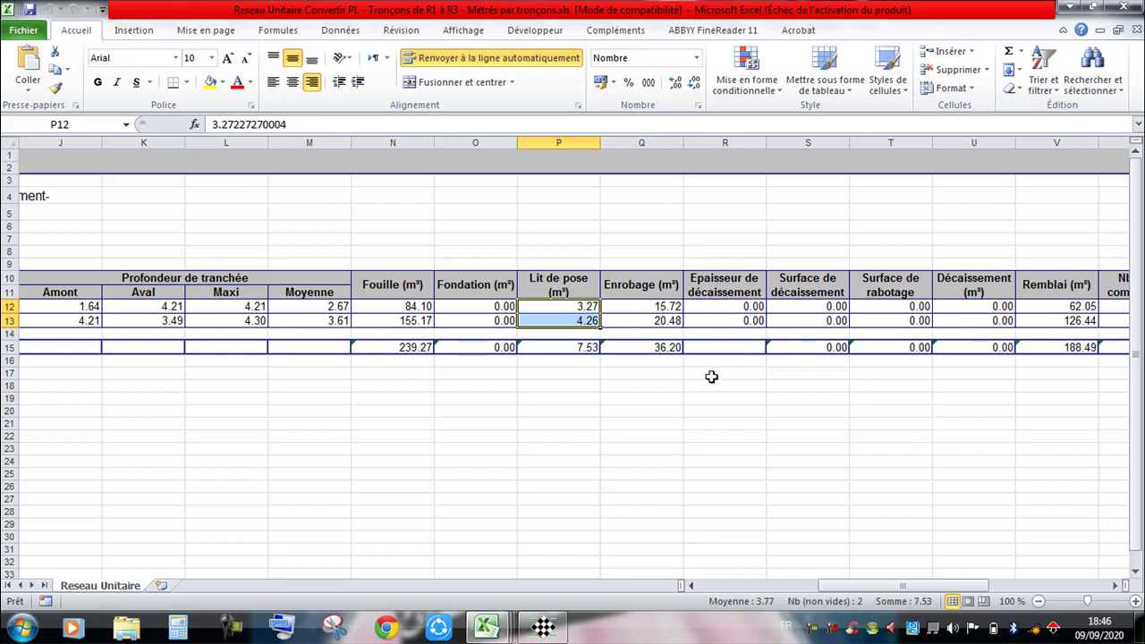
left_click_drag(637, 306, 646, 319)
Step: Switch back to Covadis and examine the R1-R9 longitudinal profile sheet, including its terrain line, pipe lines and data table
key("alt+Tab")
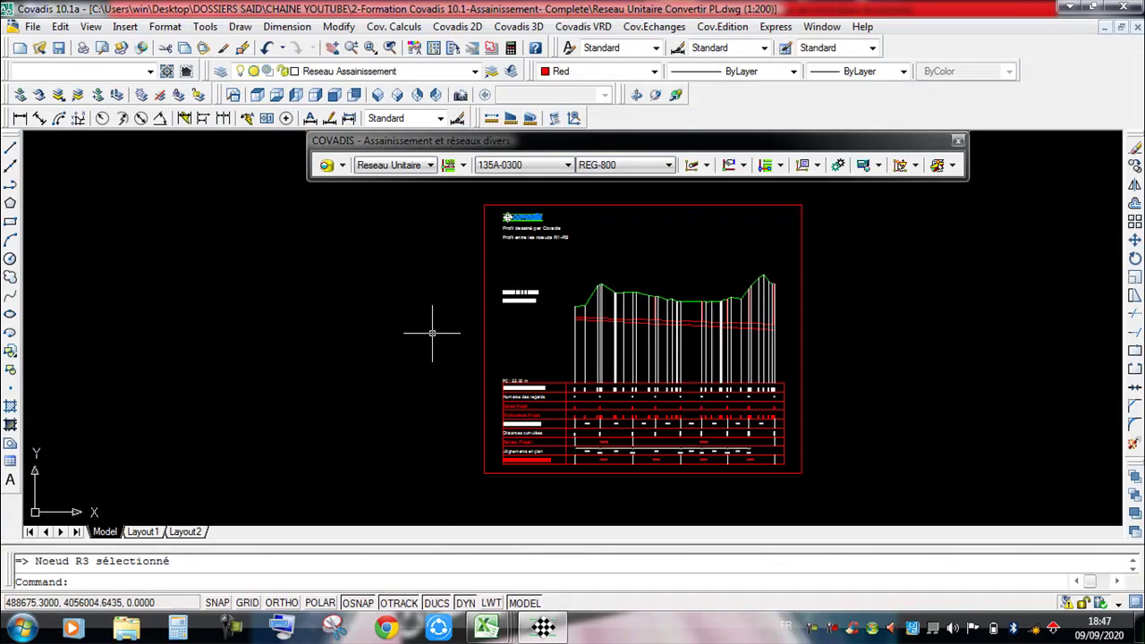
mouse_move(372, 288)
middle_mouse_down()
mouse_move(416, 268)
mouse_move(502, 312)
middle_mouse_up()
scroll(438, 267, "down", 2)
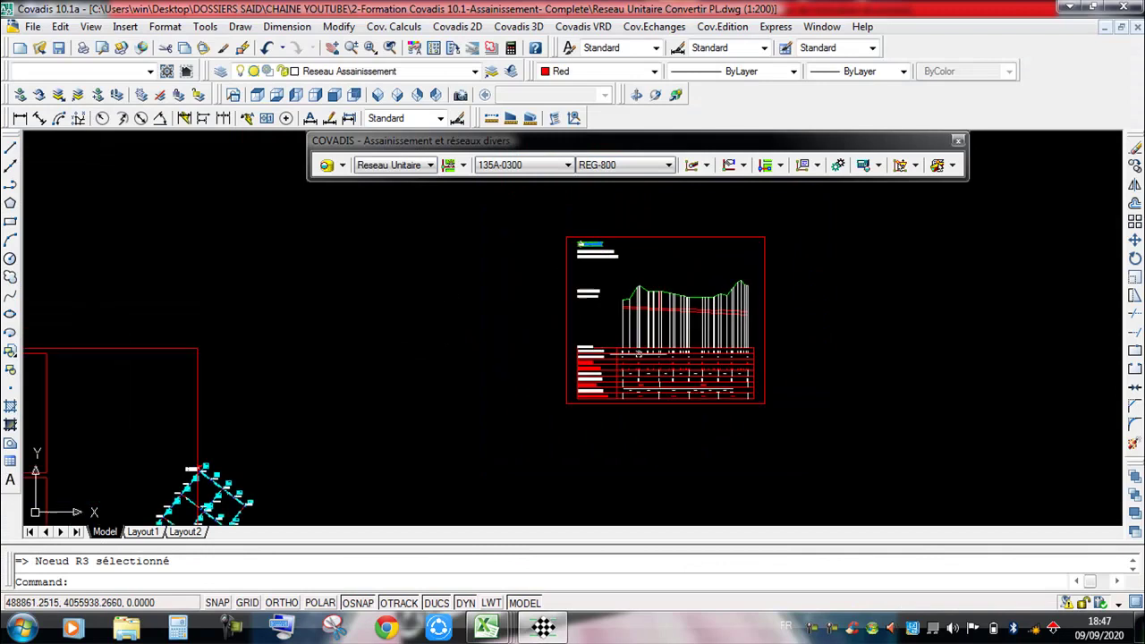
mouse_move(494, 451)
middle_mouse_down()
mouse_move(532, 396)
mouse_move(493, 397)
mouse_move(524, 332)
mouse_move(597, 339)
mouse_move(494, 398)
middle_mouse_up()
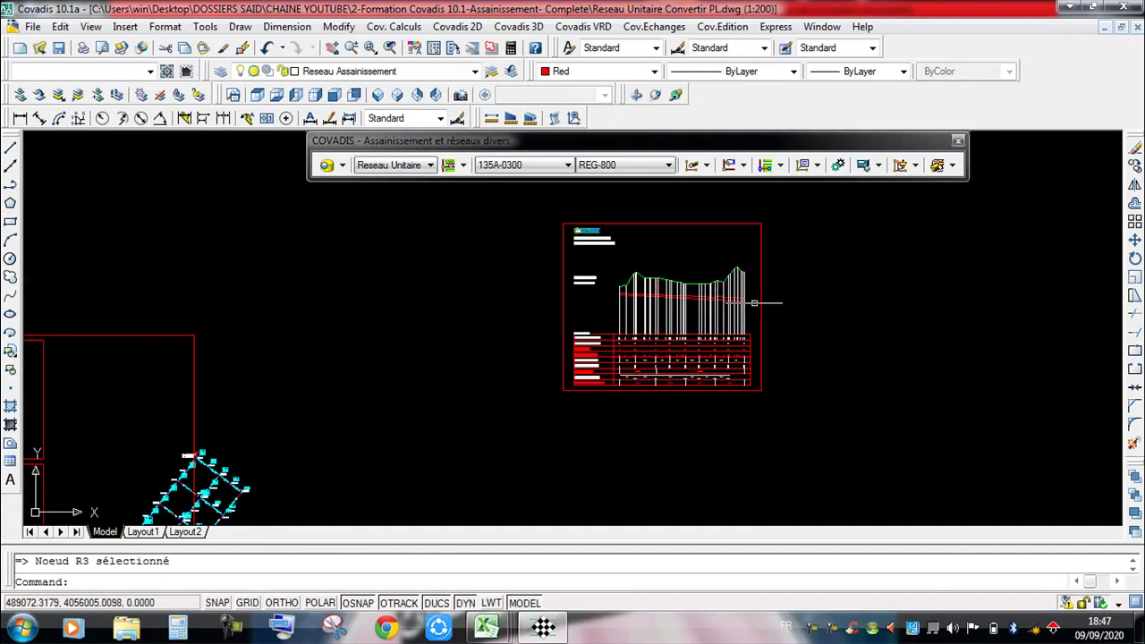
scroll(754, 300, "up", 2)
middle_click_drag(818, 302, 731, 304)
scroll(550, 347, "up", 3)
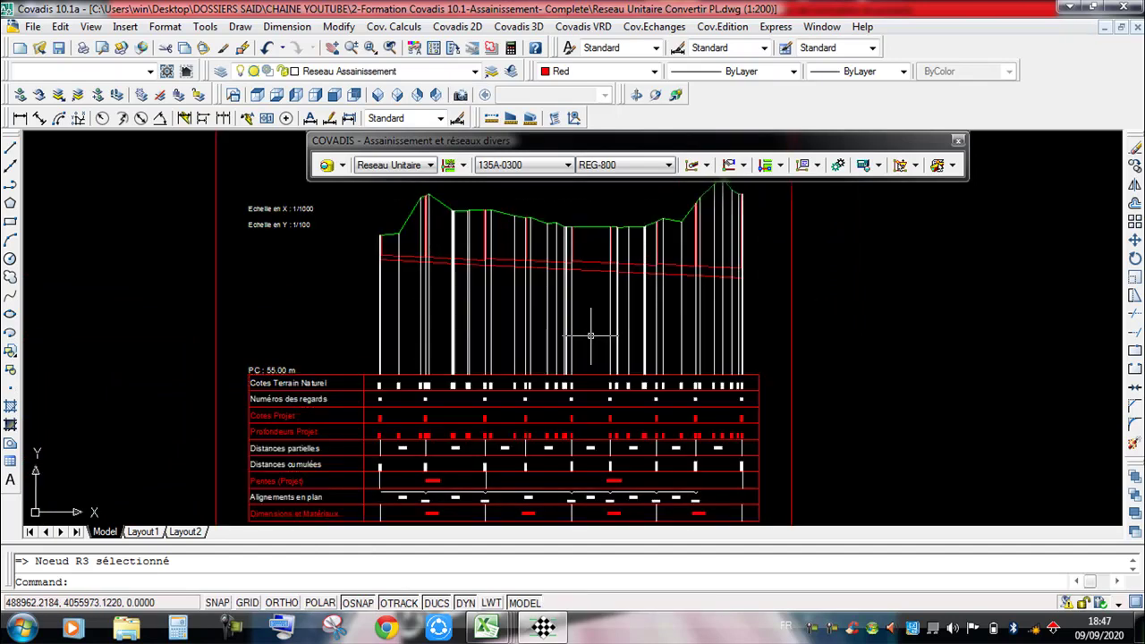
scroll(854, 260, "down", 3)
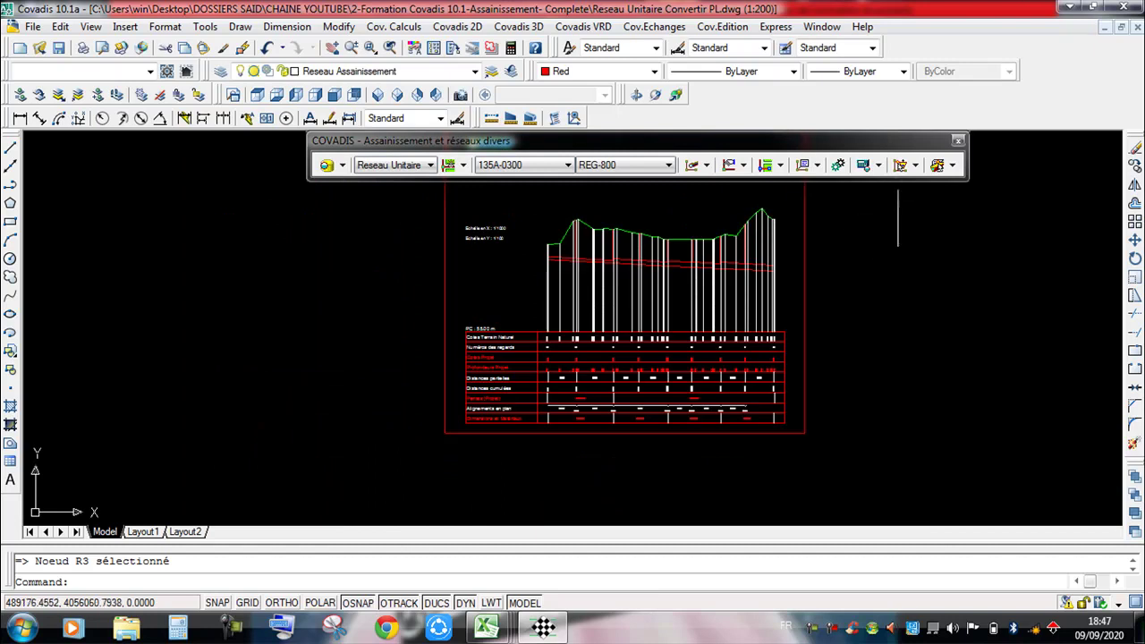
middle_click_drag(892, 233, 906, 272)
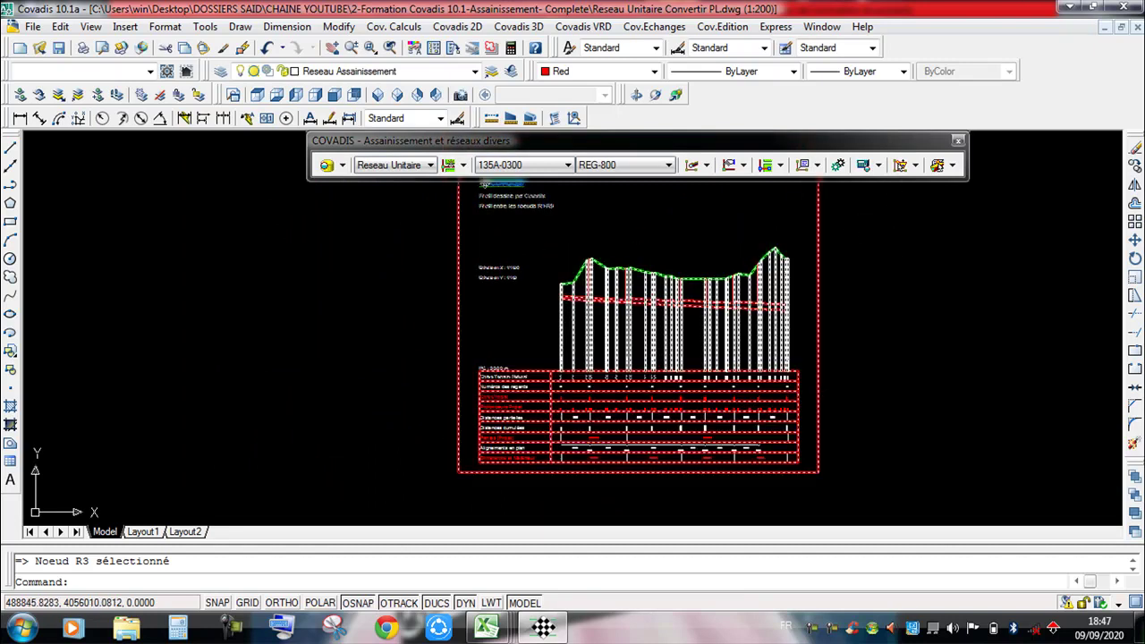
middle_click_drag(565, 319, 611, 337)
middle_click_drag(400, 333, 412, 340)
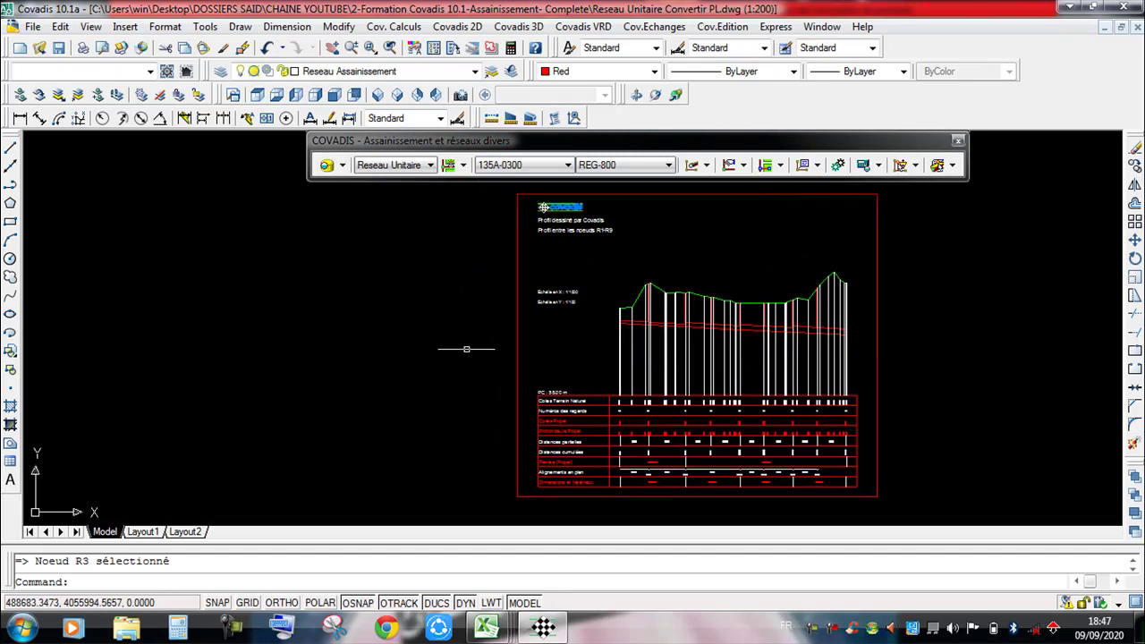
middle_click_drag(424, 380, 417, 356)
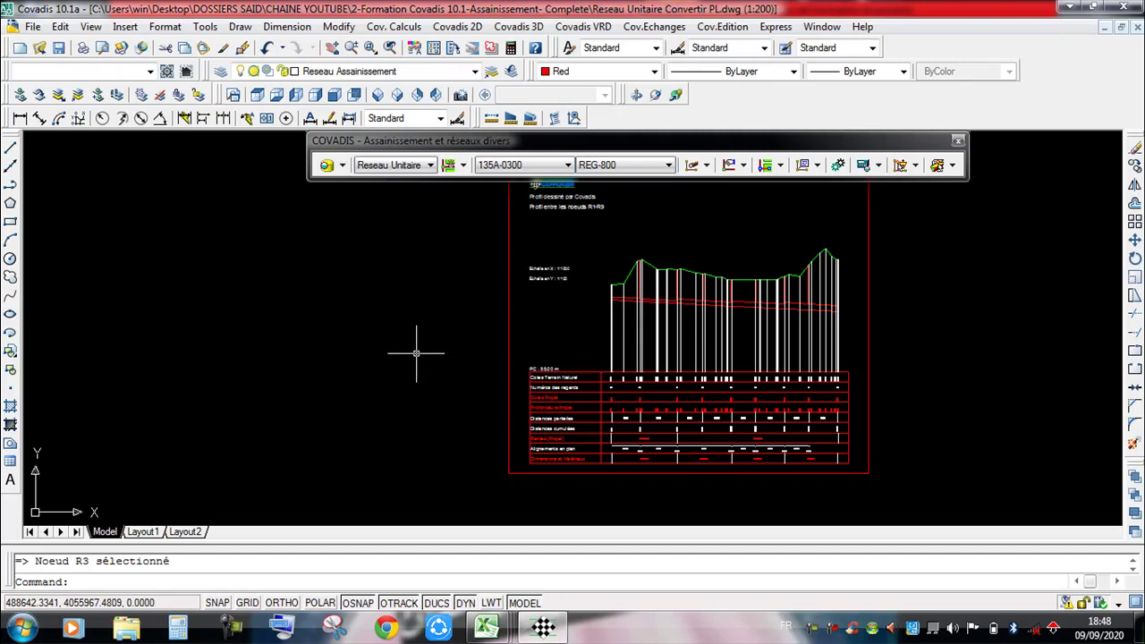
mouse_move(416, 353)
middle_mouse_down()
mouse_move(324, 372)
mouse_move(381, 353)
middle_mouse_up()
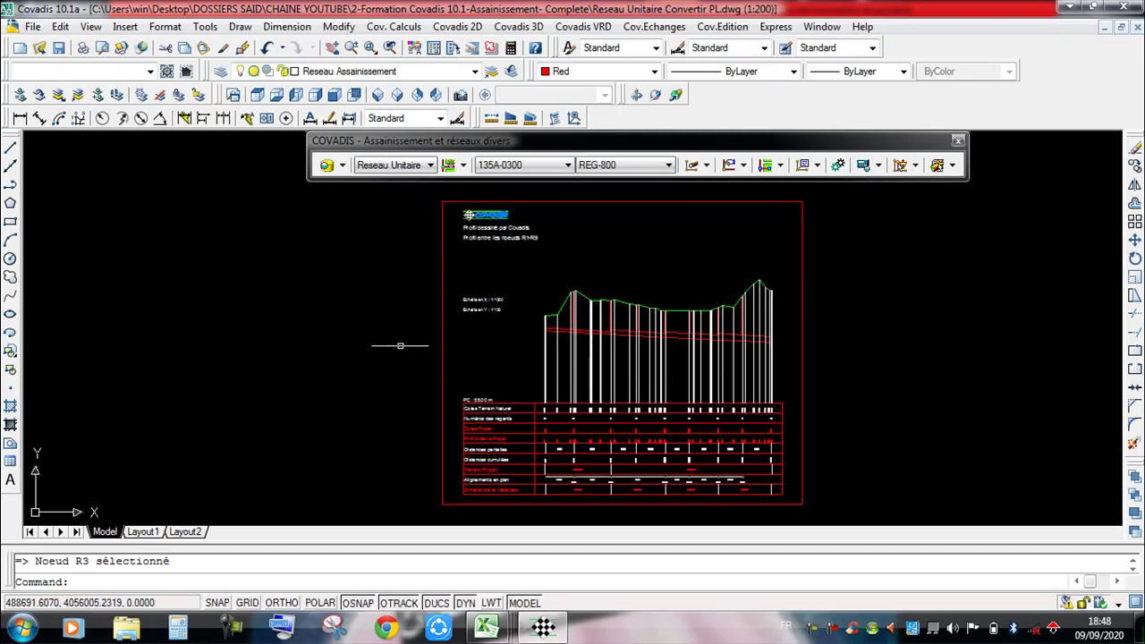